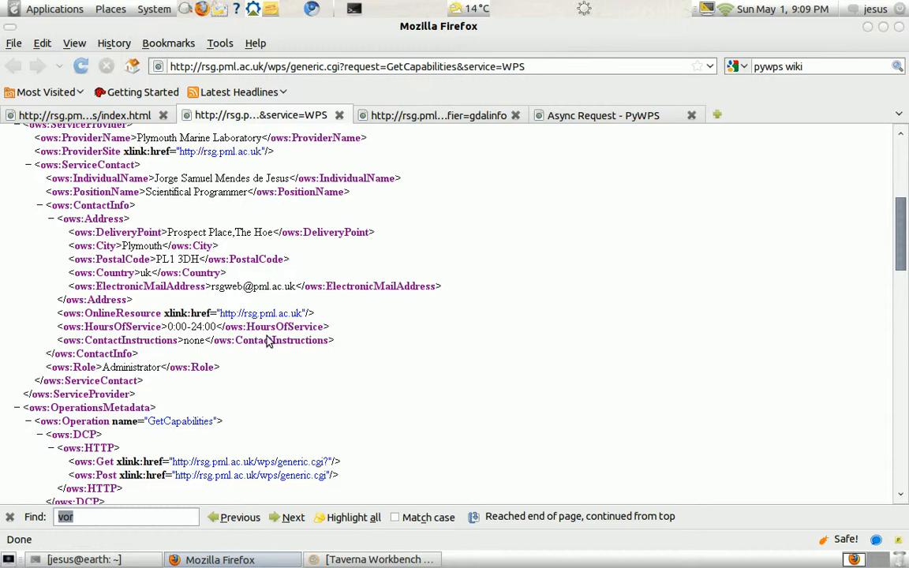
Examine the gdalinfo process entry in the WPS GetCapabilities document.
{"action": "scroll", "coordinate": [267, 340], "scroll_direction": "down", "scroll_amount": 10}
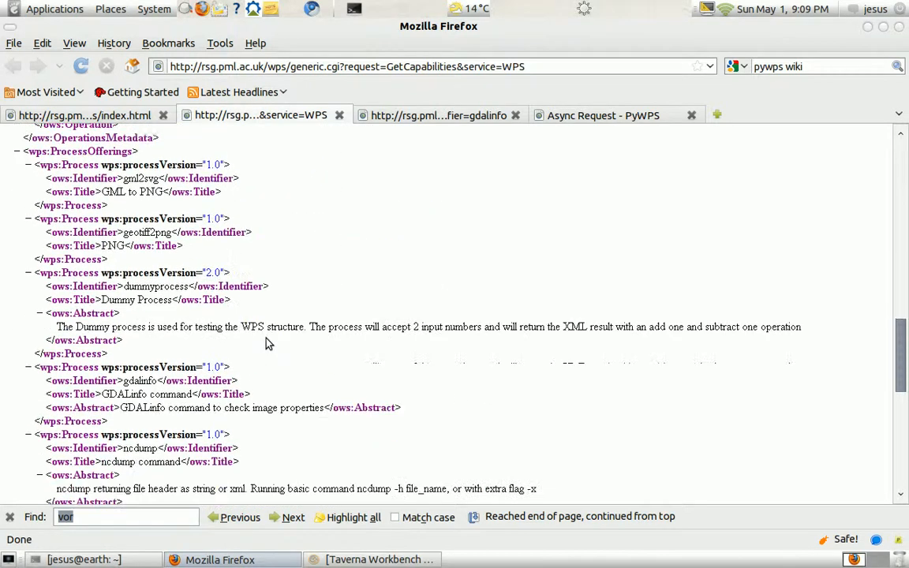
{"action": "scroll", "coordinate": [267, 344], "scroll_direction": "down", "scroll_amount": 4}
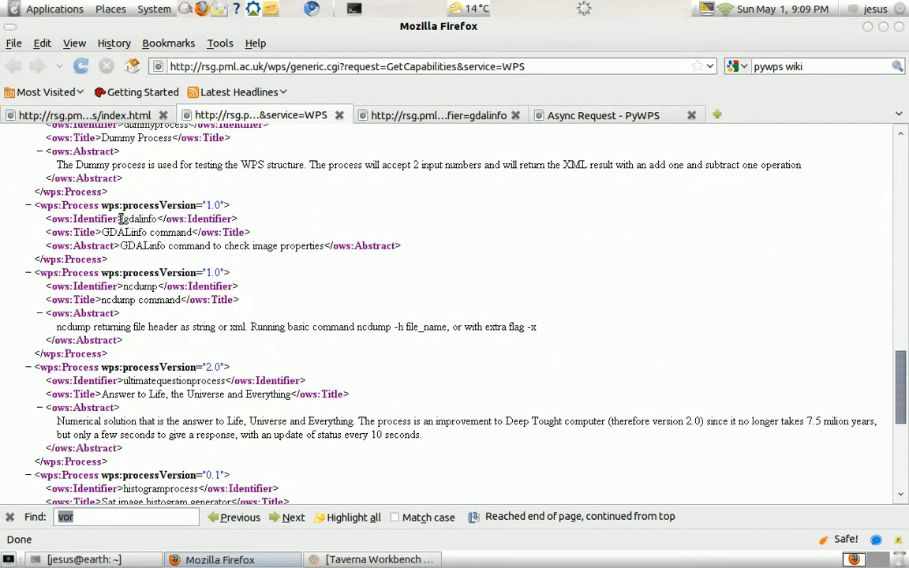
{"action": "left_click_drag", "start_coordinate": [120, 219], "coordinate": [165, 221]}
{"action": "left_click", "coordinate": [160, 245]}
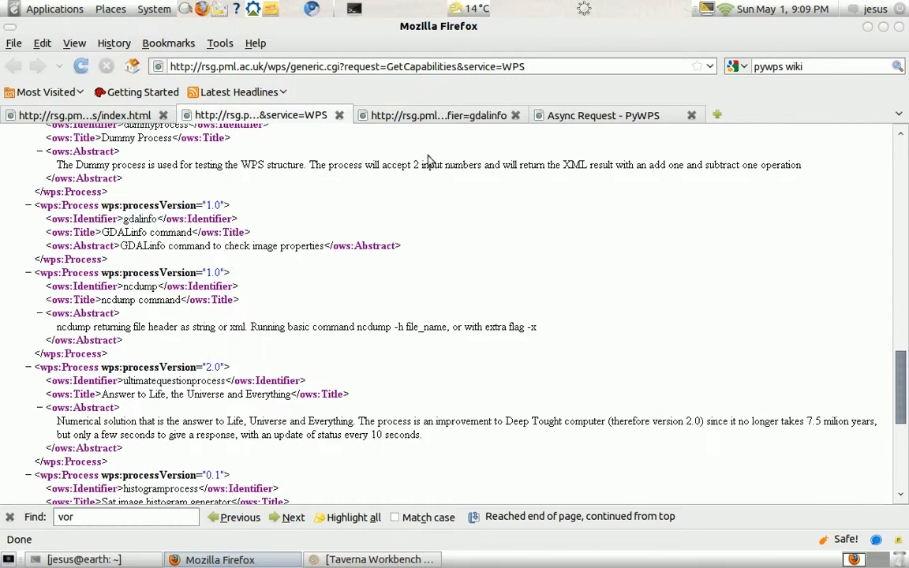
View the gdalinfo process description and check its storeSupported and statusSupported attributes.
{"action": "left_click", "coordinate": [432, 117]}
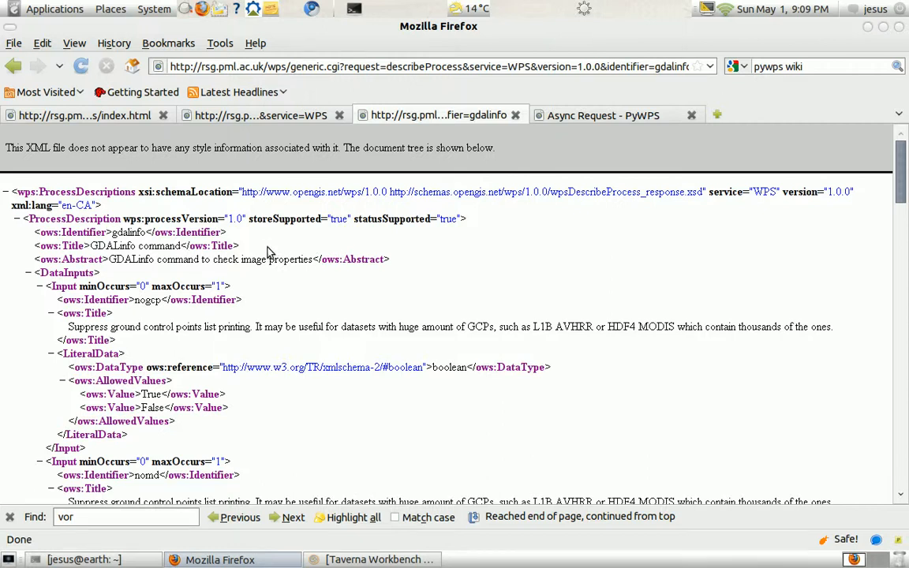
{"action": "left_click_drag", "start_coordinate": [245, 219], "coordinate": [475, 234]}
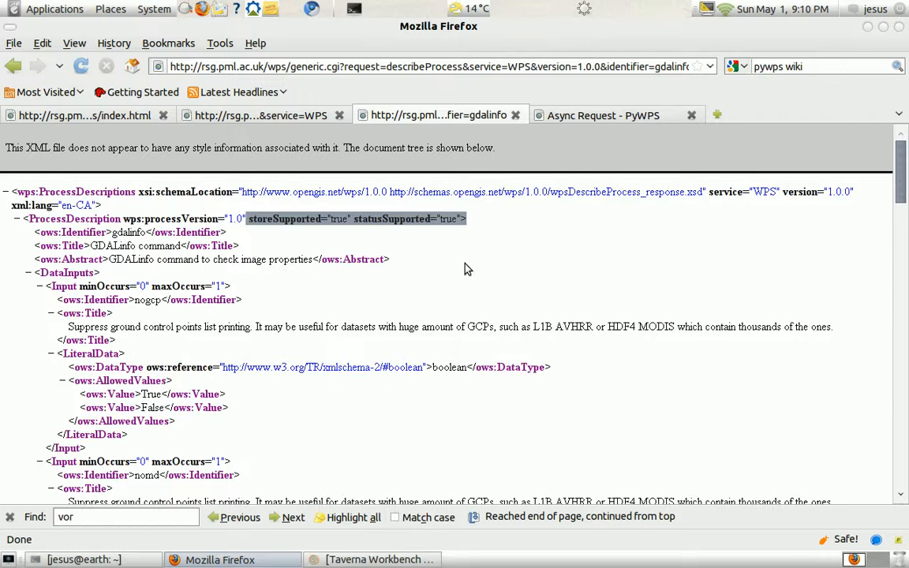
{"action": "left_click", "coordinate": [408, 319]}
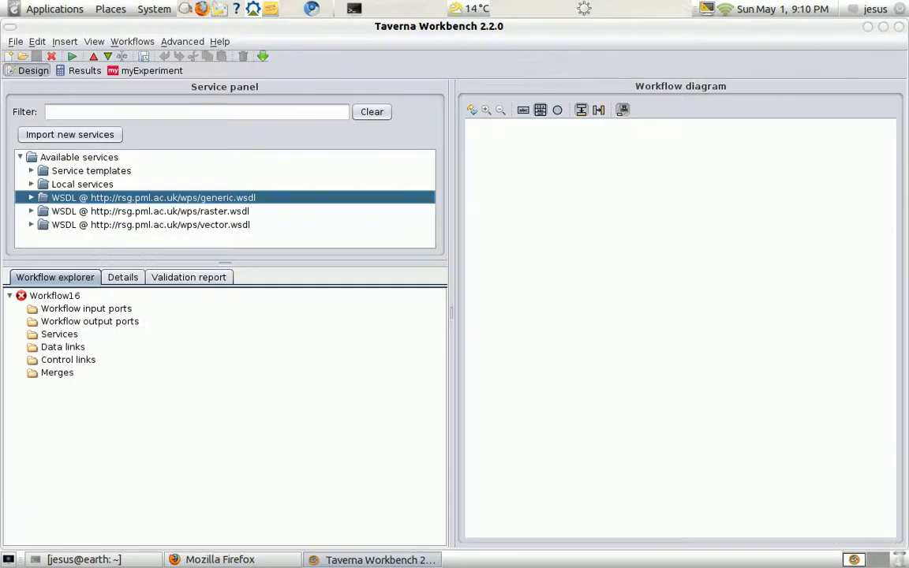
Switch to Taverna Workbench, expand the generic.wsdl services and filter the available services by "gdal".
{"action": "left_click", "coordinate": [377, 559]}
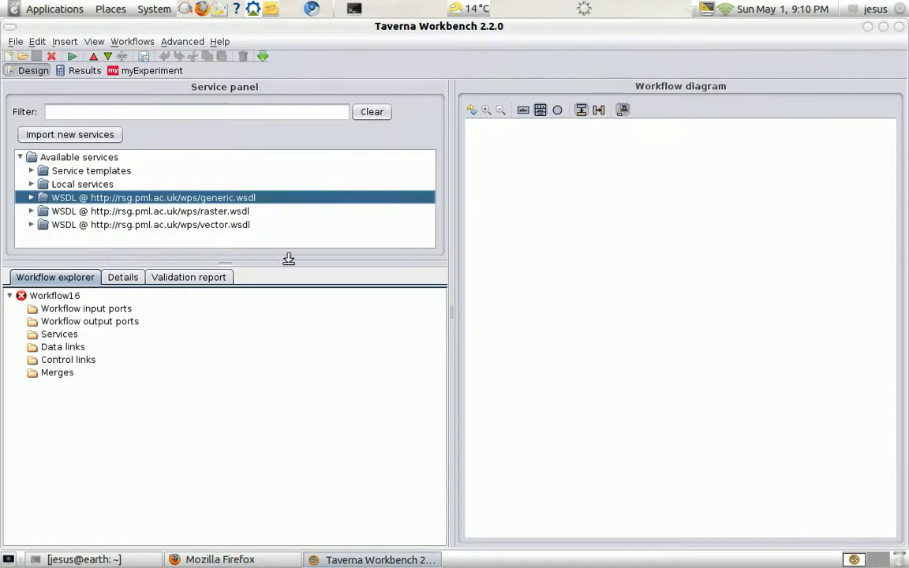
{"action": "left_click", "coordinate": [32, 197]}
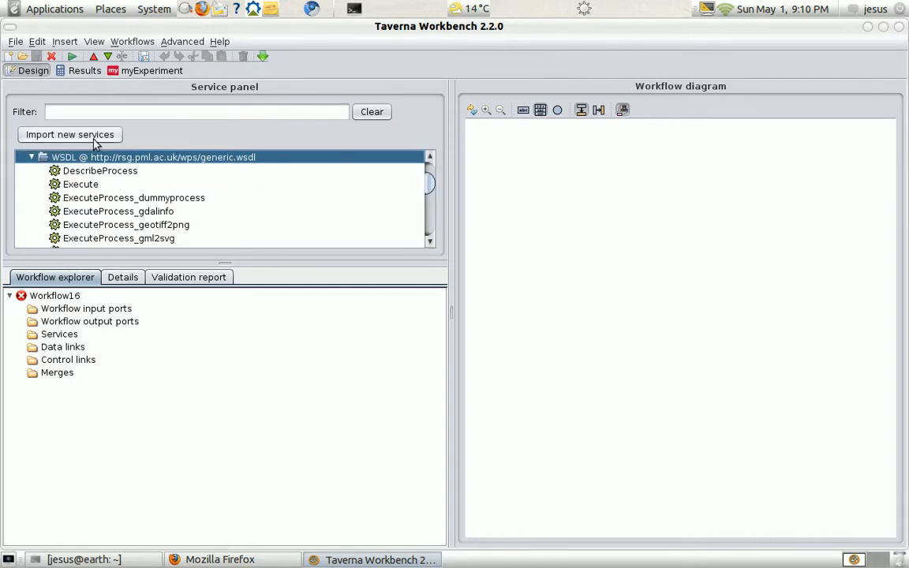
{"action": "left_click", "coordinate": [129, 115]}
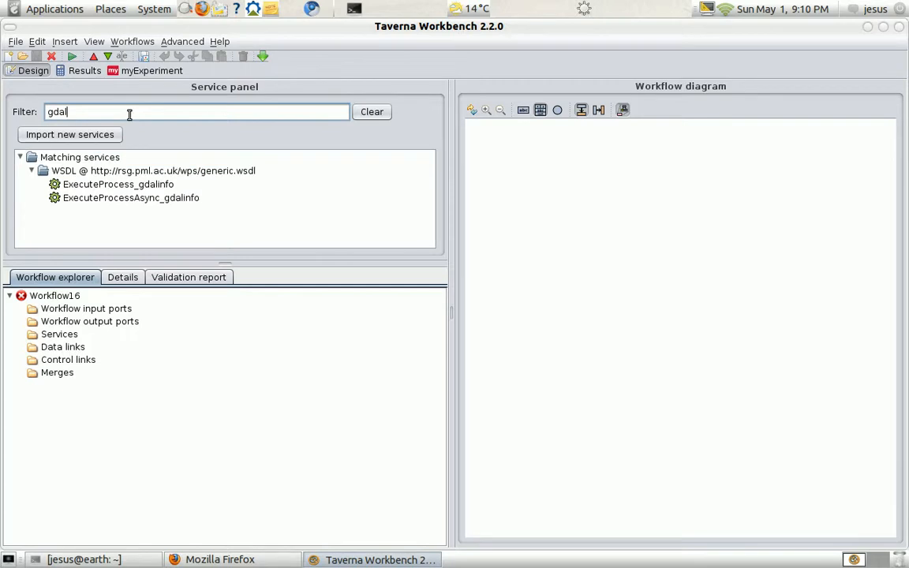
Add the ExecuteProcess_gdalinfo and ExecuteProcessAsync_gdalinfo services to the workflow diagram.
{"action": "left_click", "coordinate": [154, 185]}
{"action": "left_click", "coordinate": [184, 199]}
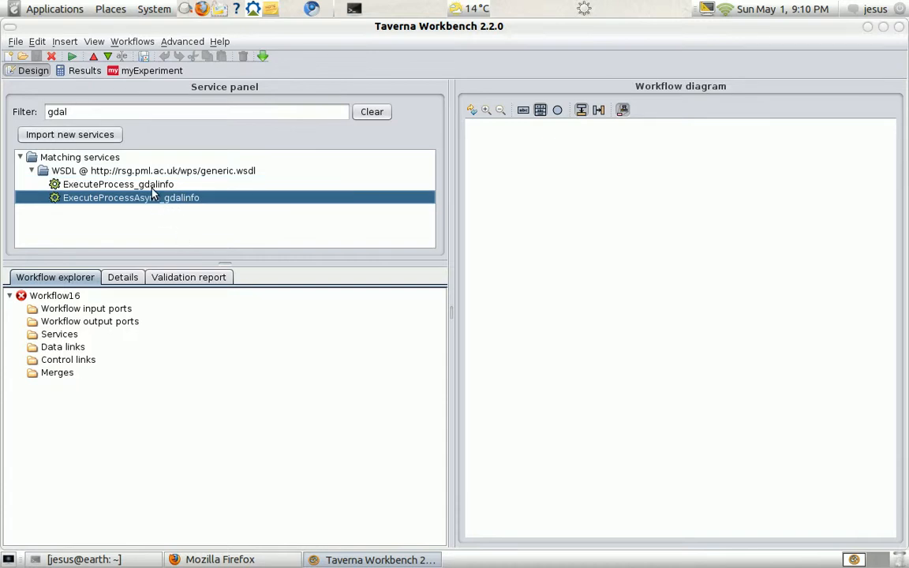
{"action": "left_click", "coordinate": [154, 186]}
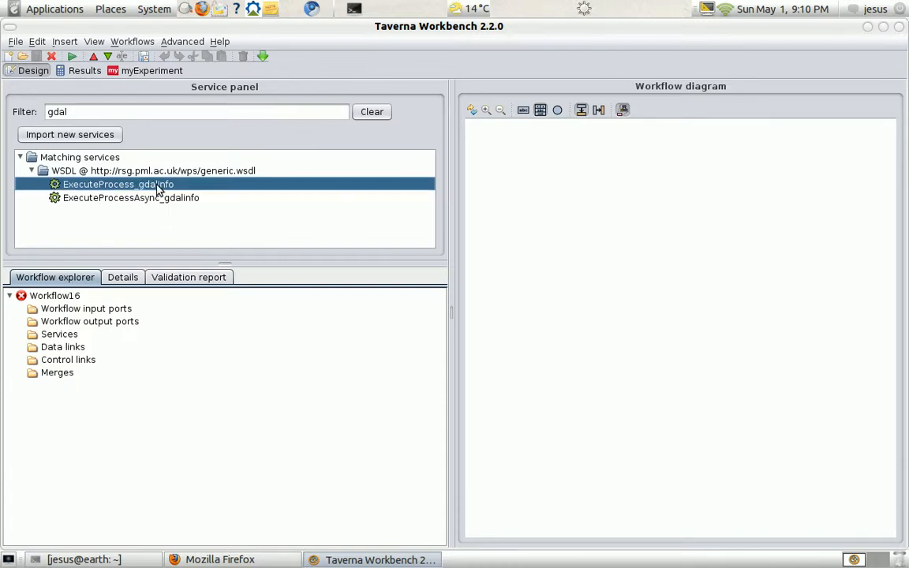
{"action": "left_click_drag", "start_coordinate": [157, 190], "coordinate": [480, 216]}
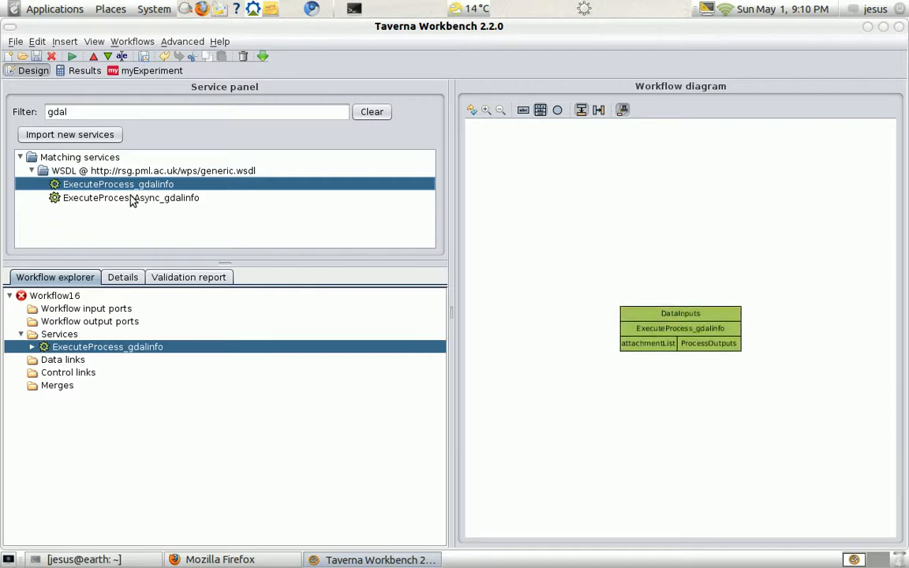
{"action": "left_click_drag", "start_coordinate": [131, 199], "coordinate": [158, 197]}
{"action": "left_click_drag", "start_coordinate": [835, 254], "coordinate": [741, 278]}
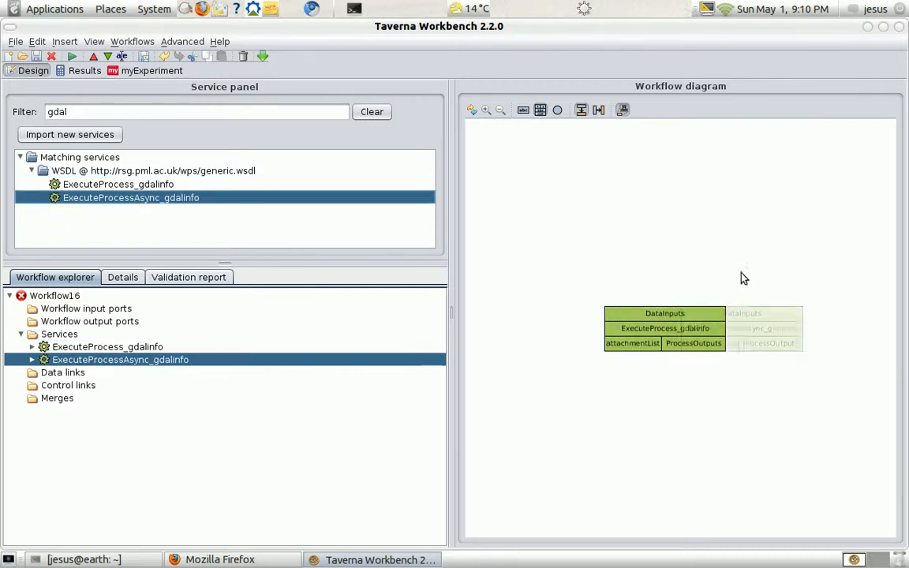
Add an XML input splitter to both ExecuteProcess_gdalinfo and ExecuteProcessAsync_gdalinfo.
{"action": "right_click", "coordinate": [620, 329]}
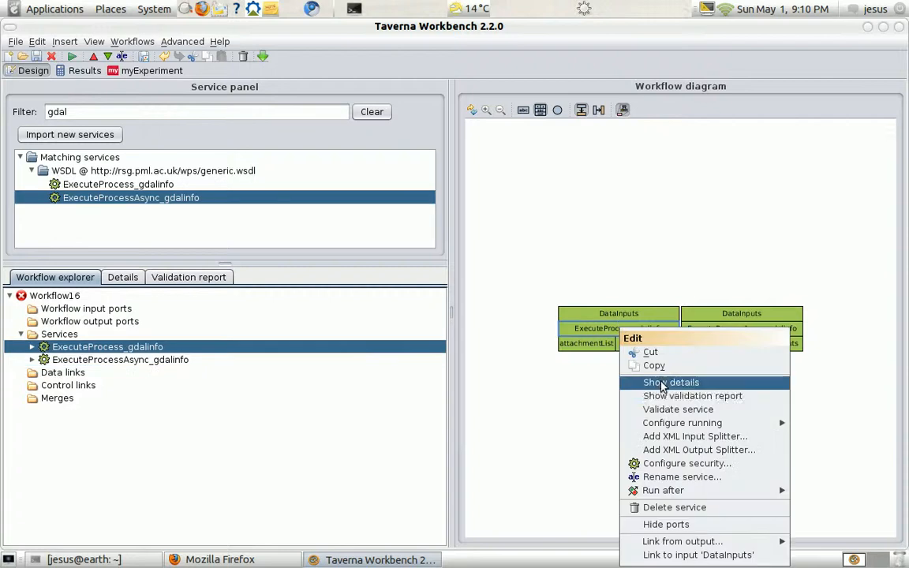
{"action": "left_click", "coordinate": [667, 436]}
{"action": "left_click", "coordinate": [522, 312]}
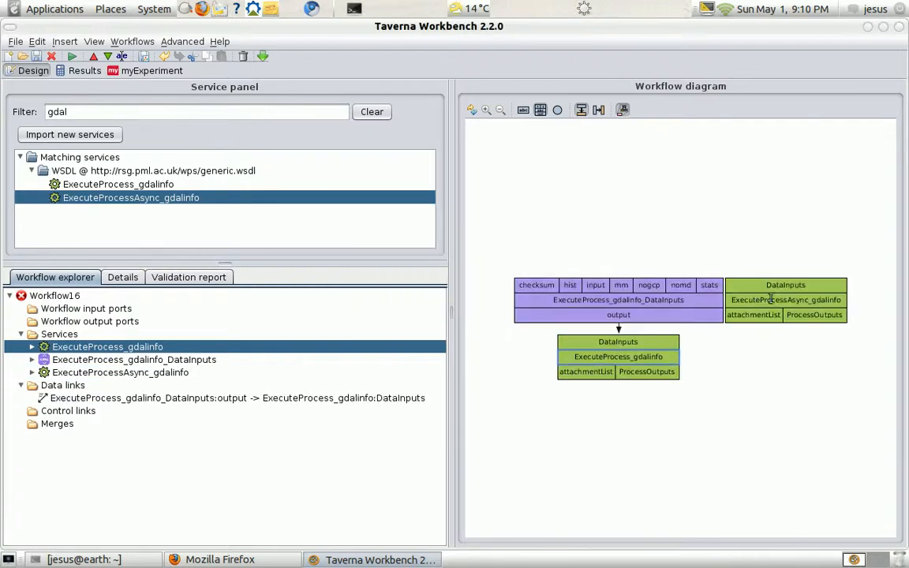
{"action": "right_click", "coordinate": [773, 299]}
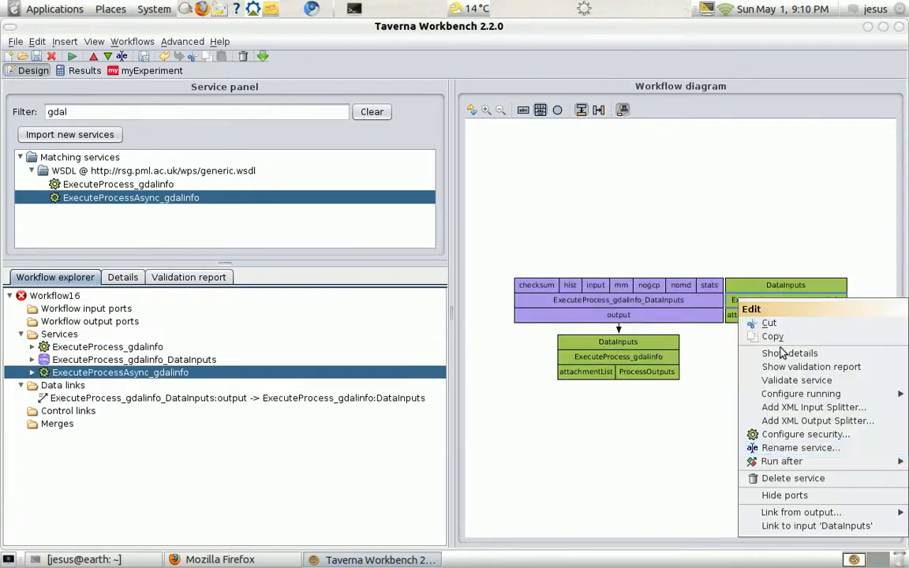
{"action": "left_click", "coordinate": [805, 408]}
{"action": "left_click", "coordinate": [522, 311]}
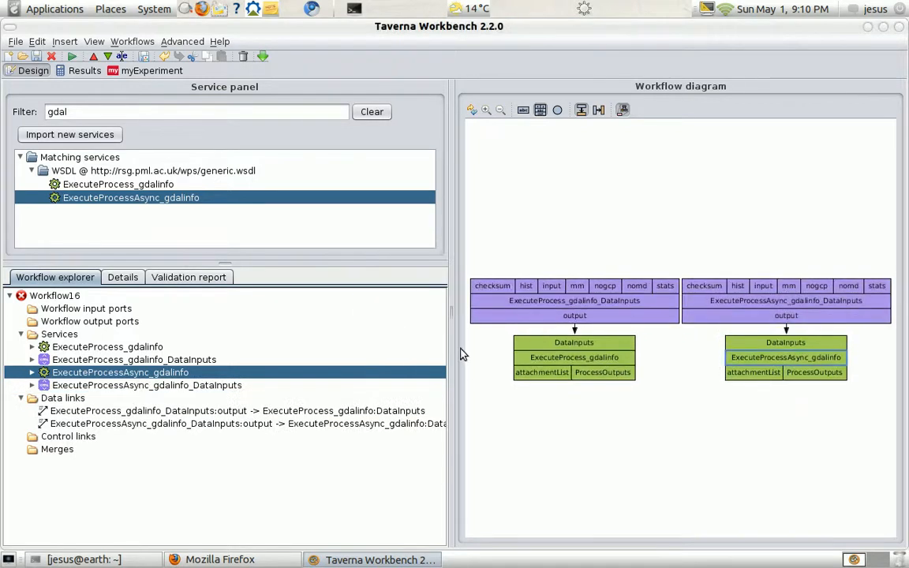
{"action": "left_click_drag", "start_coordinate": [447, 318], "coordinate": [324, 303]}
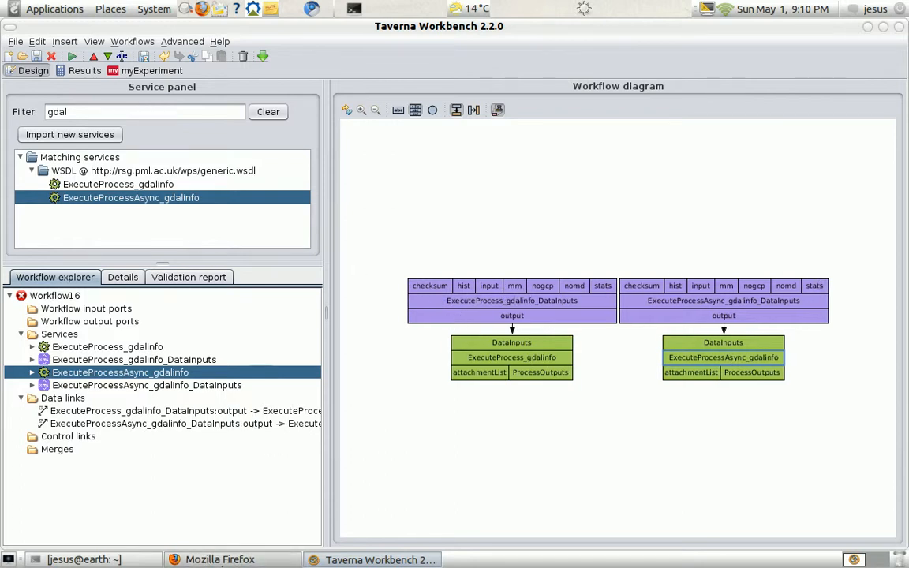
Switch to Firefox, open PML's test data page from the WPS index and copy the link address of elev_srtm_30m.tif.
{"action": "left_click", "coordinate": [221, 564]}
{"action": "left_click", "coordinate": [103, 115]}
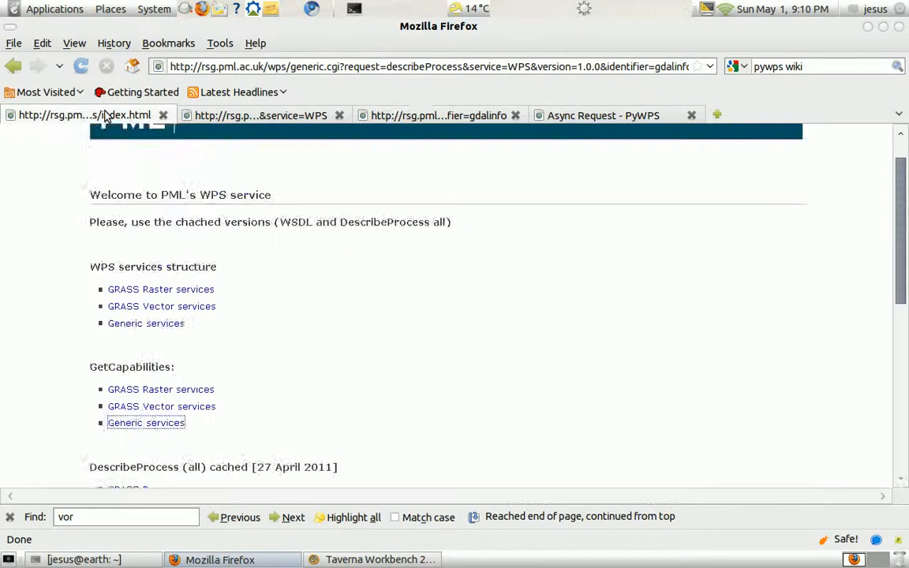
{"action": "scroll", "coordinate": [104, 289], "scroll_direction": "down", "scroll_amount": 9}
{"action": "middle_click", "coordinate": [131, 473]}
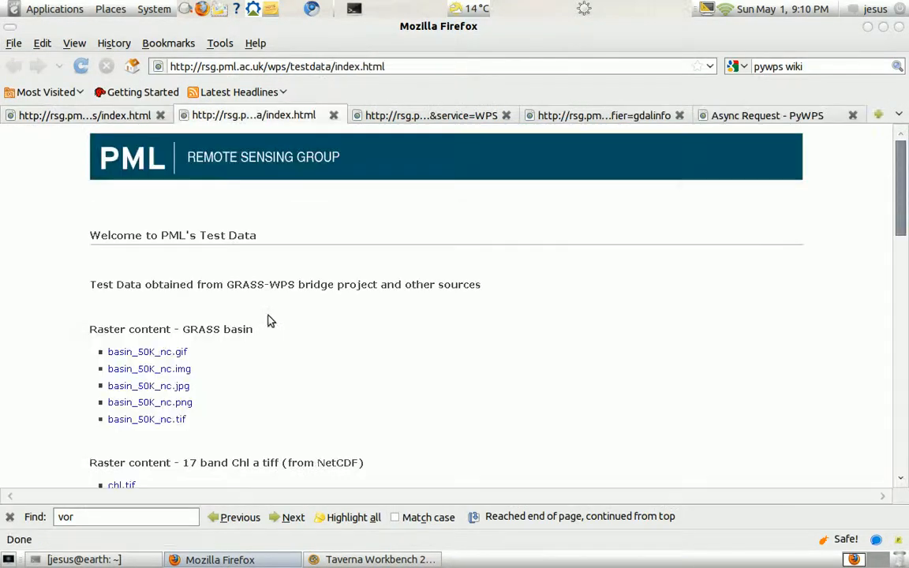
{"action": "scroll", "coordinate": [268, 320], "scroll_direction": "down", "scroll_amount": 2}
{"action": "scroll", "coordinate": [268, 321], "scroll_direction": "down", "scroll_amount": 3}
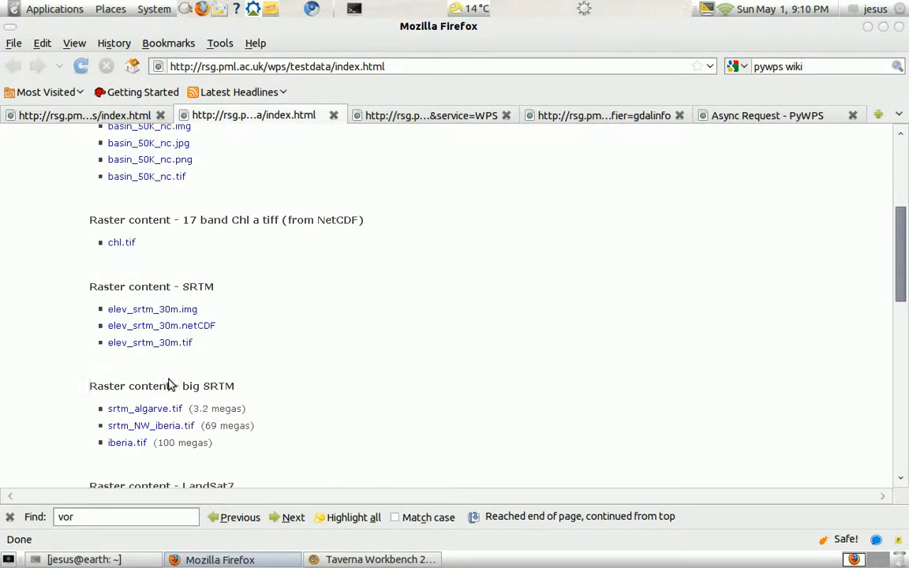
{"action": "right_click", "coordinate": [183, 344]}
{"action": "left_click", "coordinate": [249, 439]}
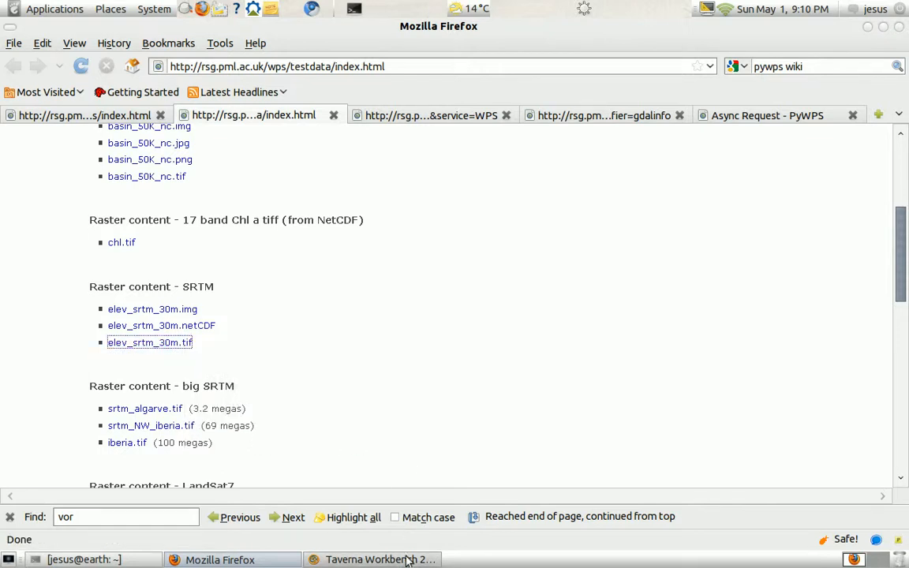
{"action": "left_click", "coordinate": [379, 559]}
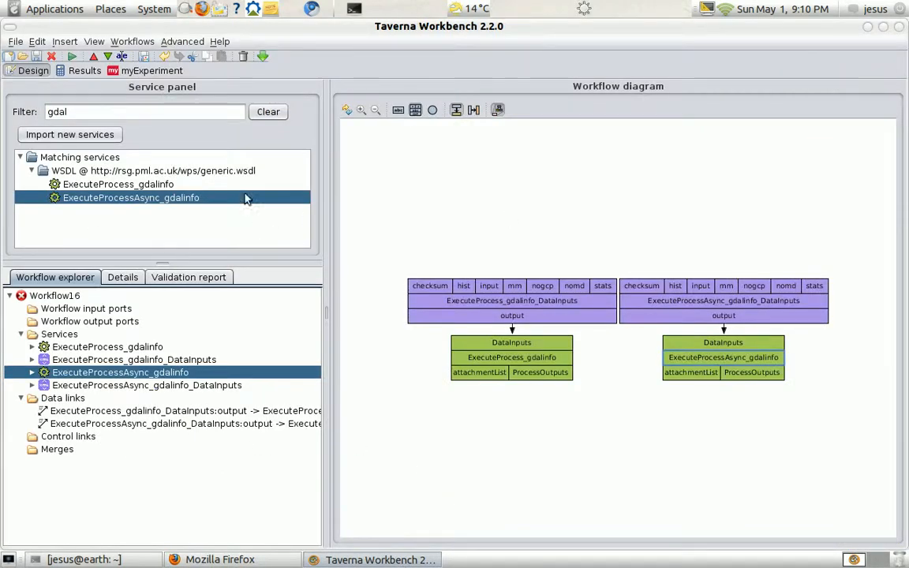
{"action": "right_click", "coordinate": [487, 286]}
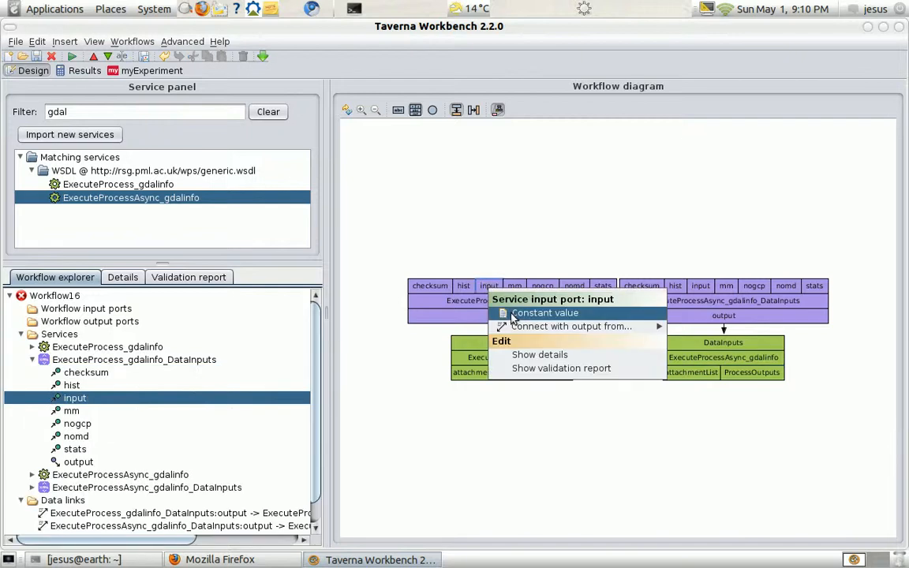
{"action": "left_click", "coordinate": [514, 313]}
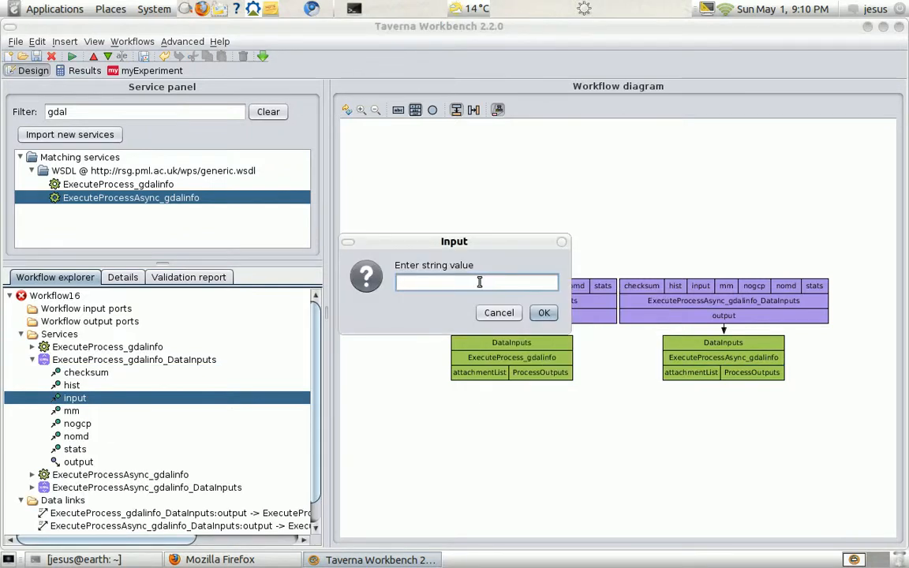
{"action": "type", "text": "http://rsg.pml.ac.uk/wps/testdata/elev_srtm_30m.tif"}
{"action": "left_click", "coordinate": [542, 313]}
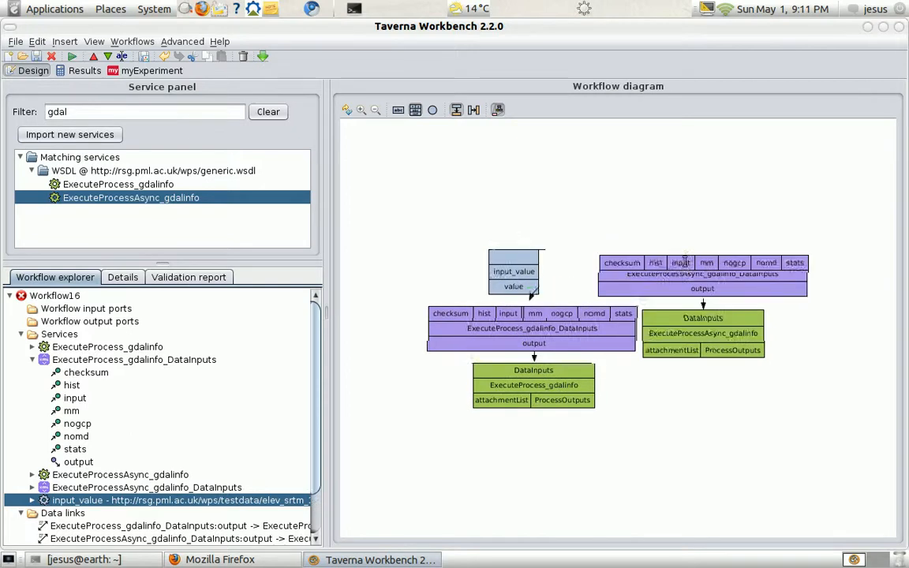
Add an XML output splitter on the ProcessOutputs port of both ExecuteProcess_gdalinfo and ExecuteProcessAsync_gdalinfo.
{"action": "right_click", "coordinate": [517, 387]}
{"action": "left_click", "coordinate": [552, 450]}
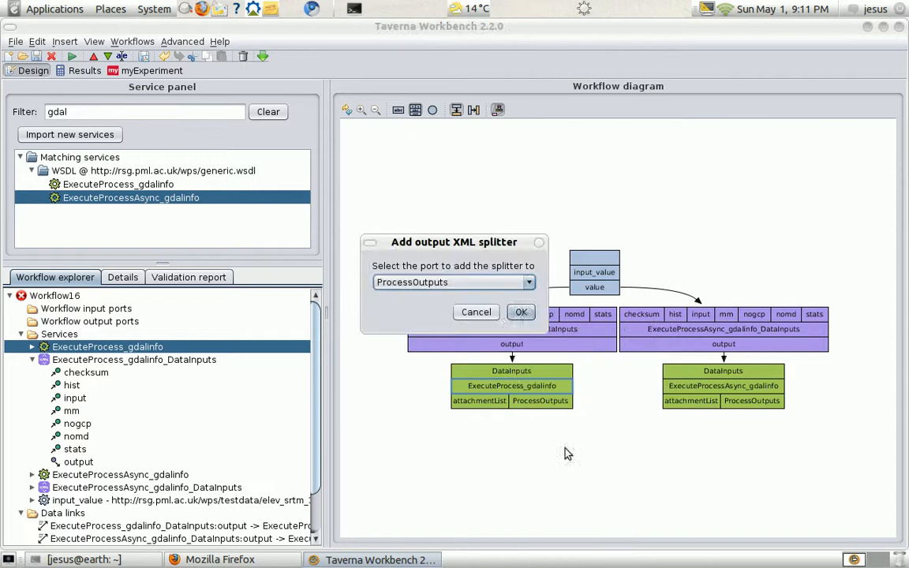
{"action": "left_click", "coordinate": [521, 313]}
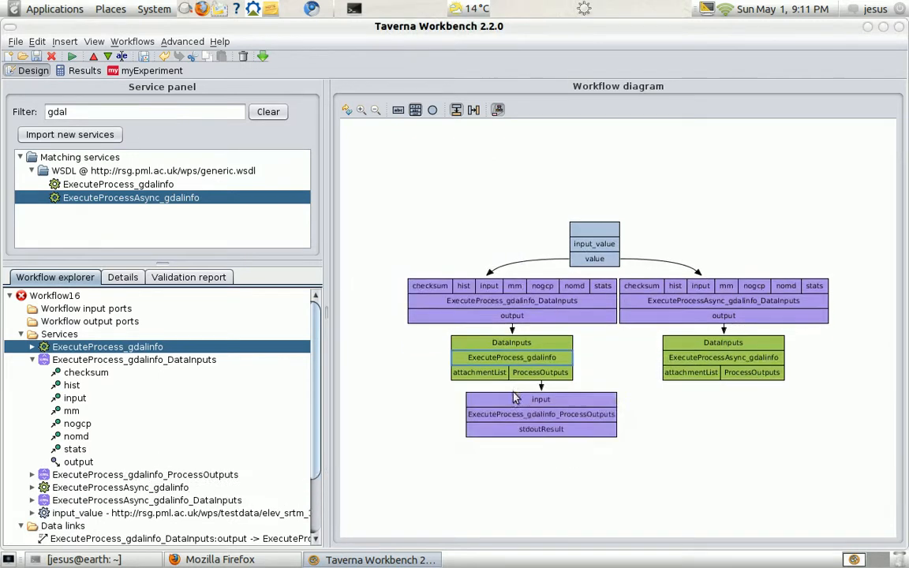
{"action": "right_click", "coordinate": [724, 356]}
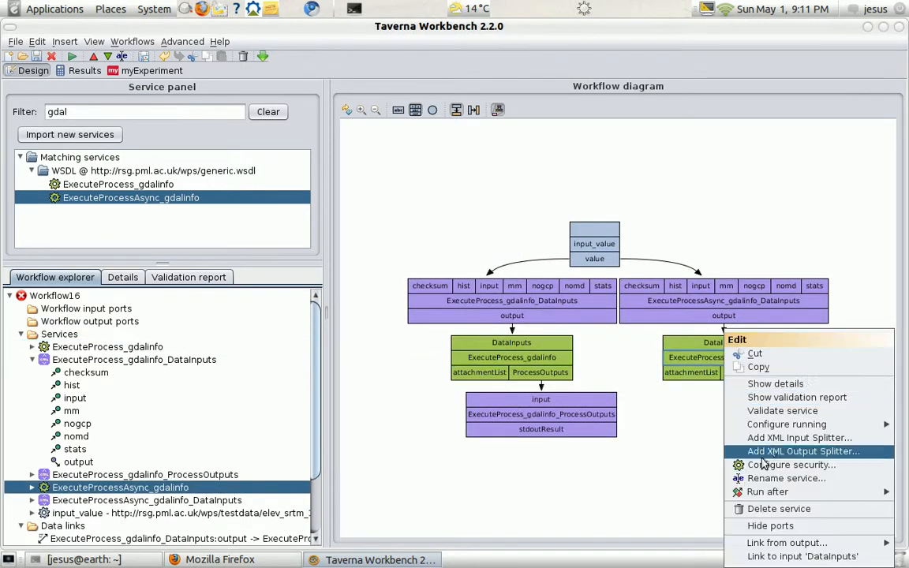
{"action": "left_click", "coordinate": [757, 448]}
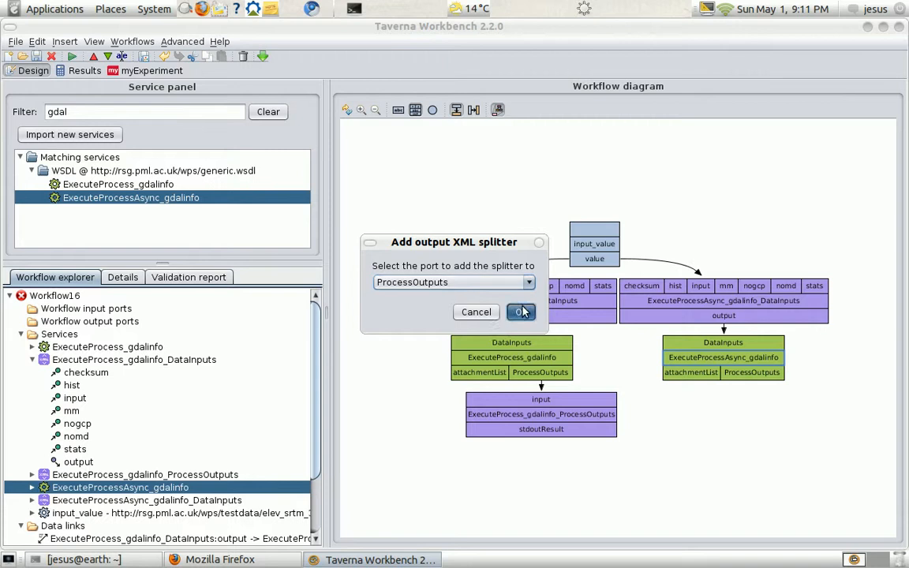
{"action": "left_click", "coordinate": [522, 312]}
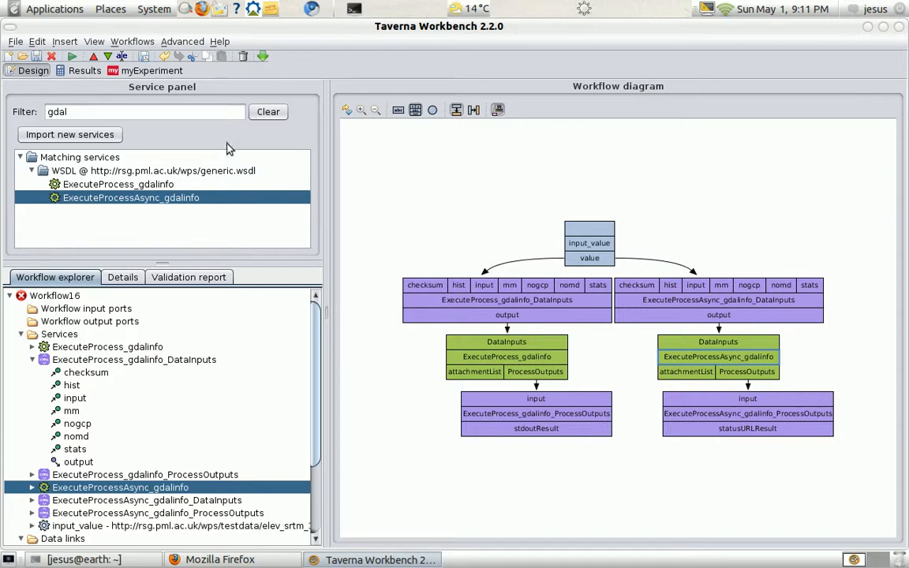
Add a workflow output port named "output" and connect both stdoutResult and statusURLResult to it.
{"action": "left_click", "coordinate": [107, 56]}
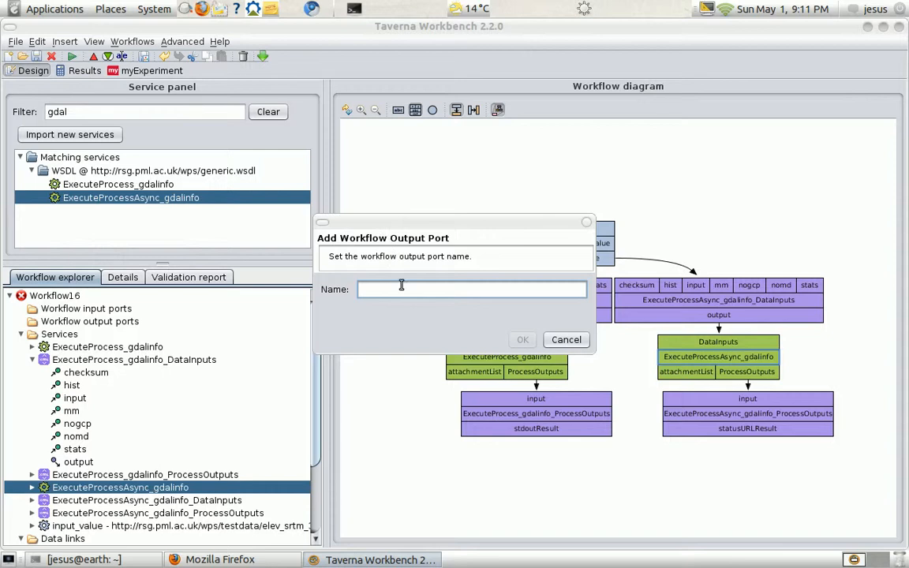
{"action": "type", "text": "output"}
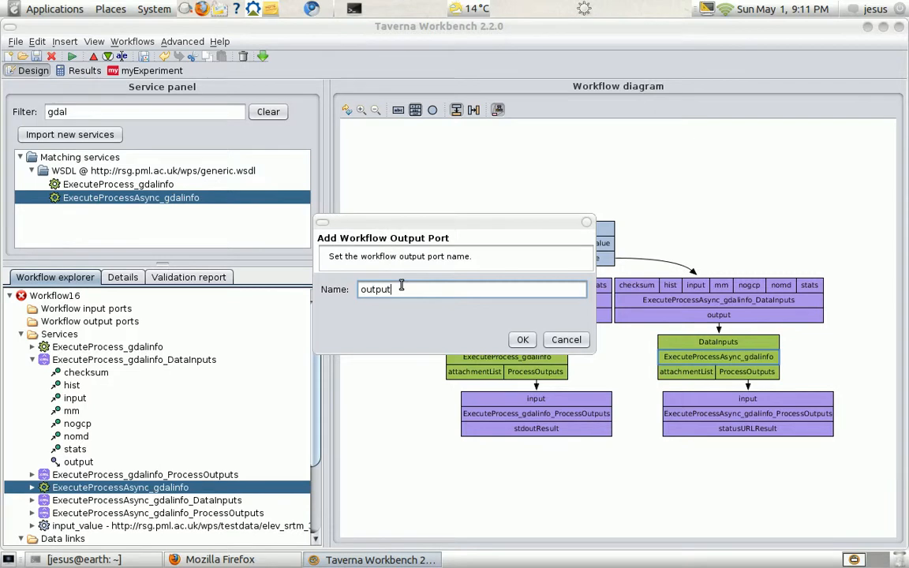
{"action": "key", "text": "Return"}
{"action": "left_click_drag", "start_coordinate": [587, 437], "coordinate": [651, 251]}
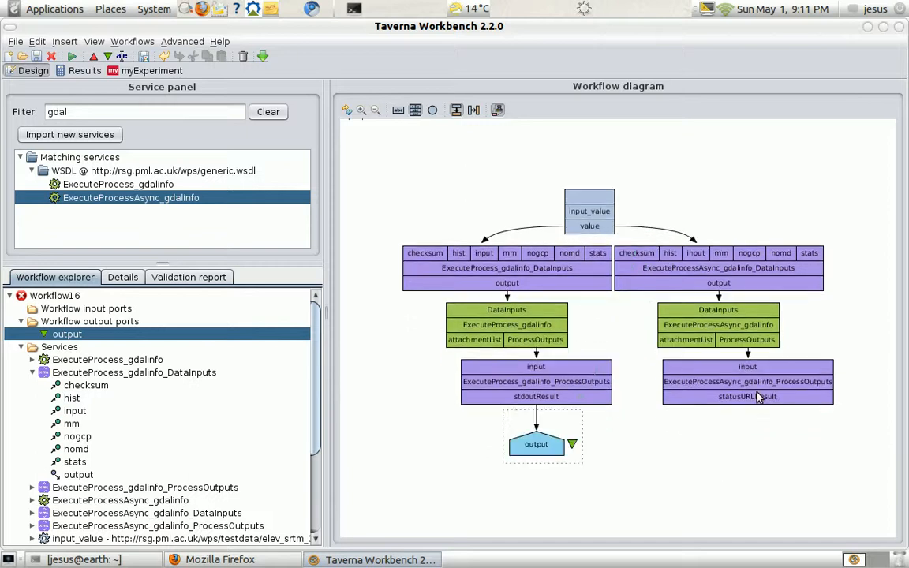
{"action": "left_click_drag", "start_coordinate": [758, 397], "coordinate": [542, 454]}
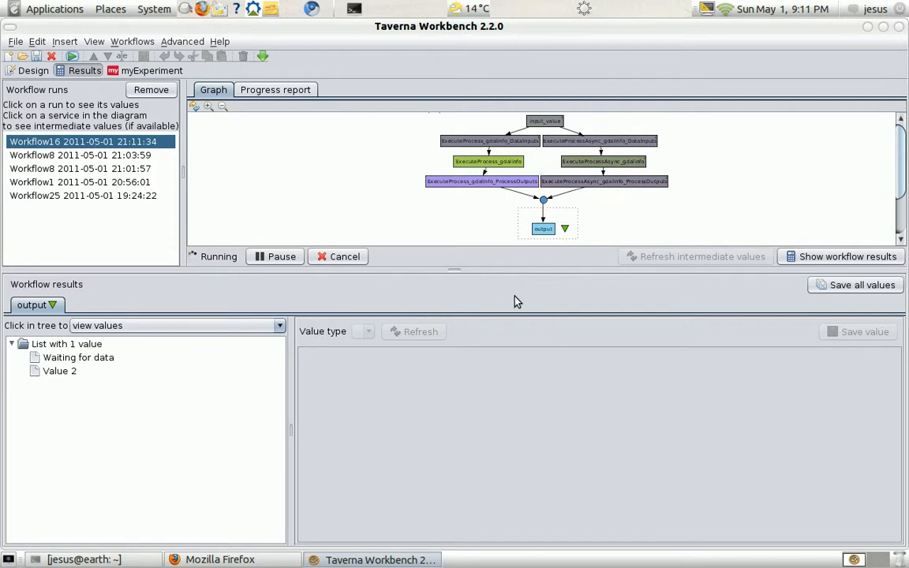
Copy the status URL from Value 2 of the workflow output and open it in a new Firefox tab.
{"action": "left_click", "coordinate": [65, 375]}
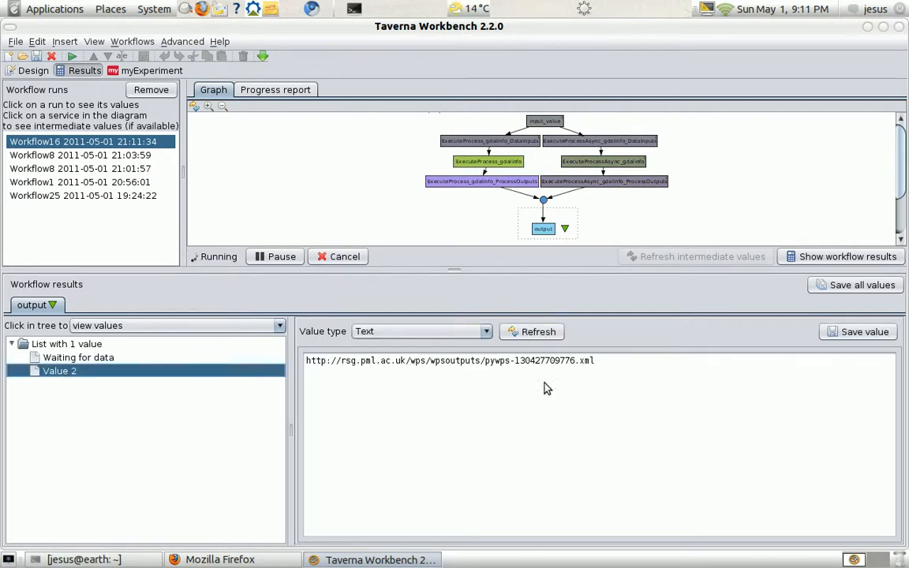
{"action": "left_click_drag", "start_coordinate": [604, 364], "coordinate": [264, 364]}
{"action": "key", "text": "ctrl+c"}
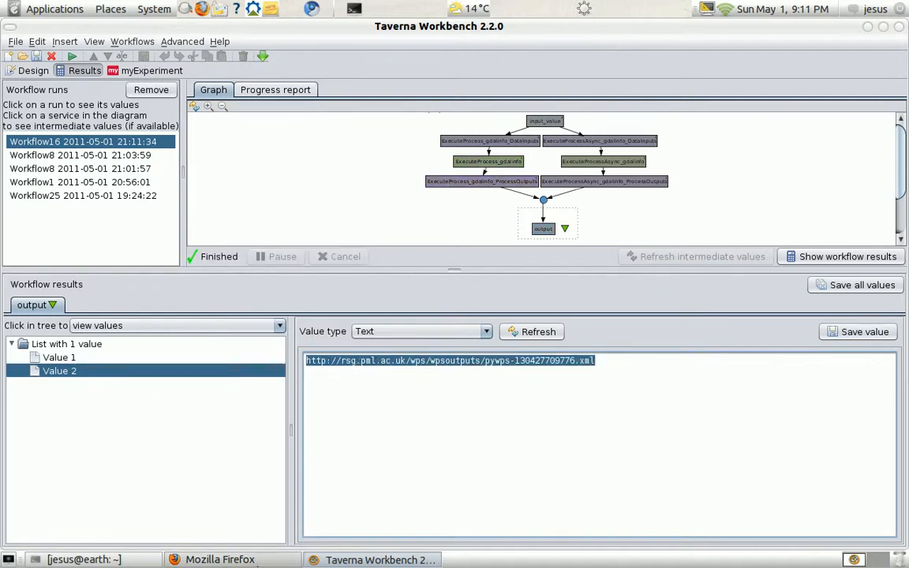
{"action": "left_click", "coordinate": [214, 560]}
{"action": "key", "text": "ctrl+t"}
{"action": "key", "text": "ctrl+v"}
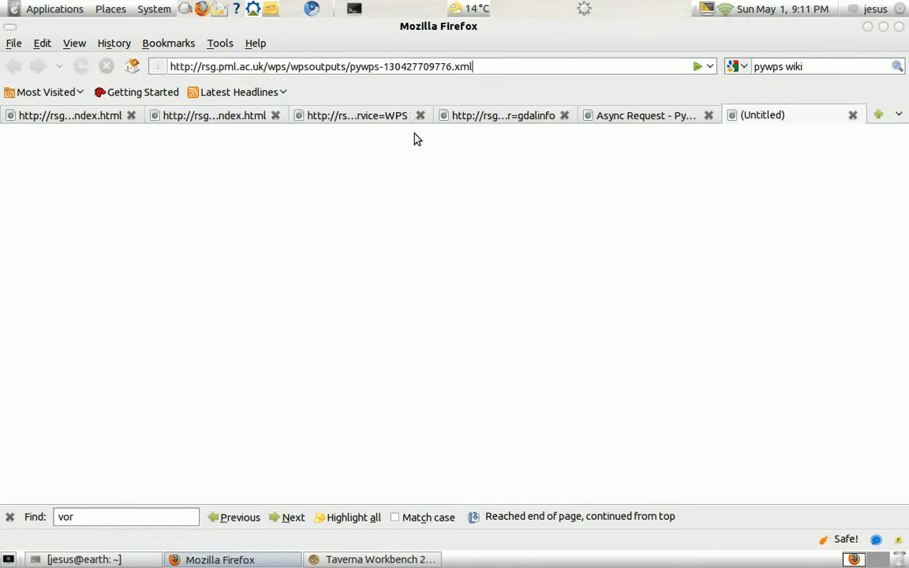
{"action": "key", "text": "Return"}
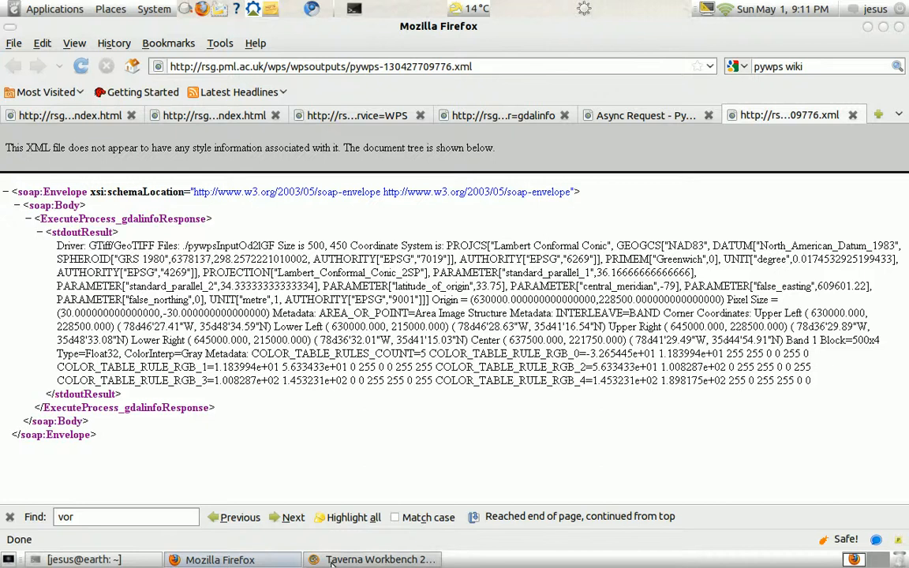
Switch back to Taverna Workbench and examine the gdalinfo text in Value 1 of the workflow output.
{"action": "left_click", "coordinate": [377, 560]}
{"action": "left_click", "coordinate": [59, 357]}
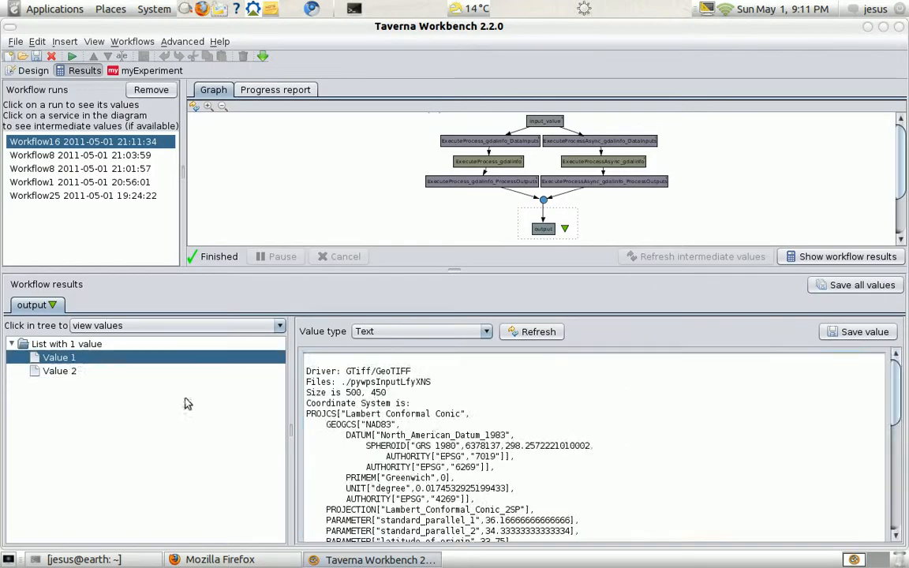
{"action": "scroll", "coordinate": [471, 404], "scroll_direction": "down", "scroll_amount": 3}
{"action": "scroll", "coordinate": [471, 404], "scroll_direction": "down", "scroll_amount": 5}
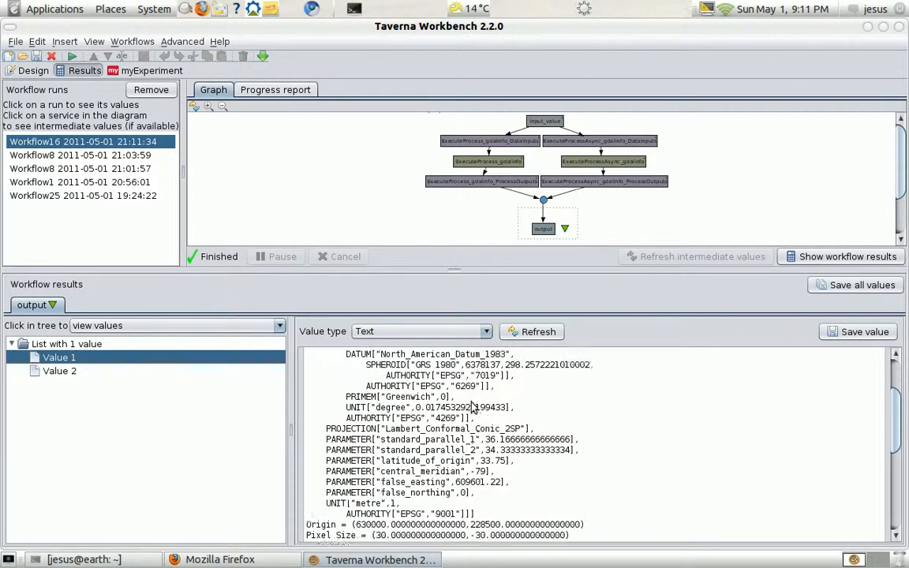
{"action": "scroll", "coordinate": [471, 408], "scroll_direction": "down", "scroll_amount": 1}
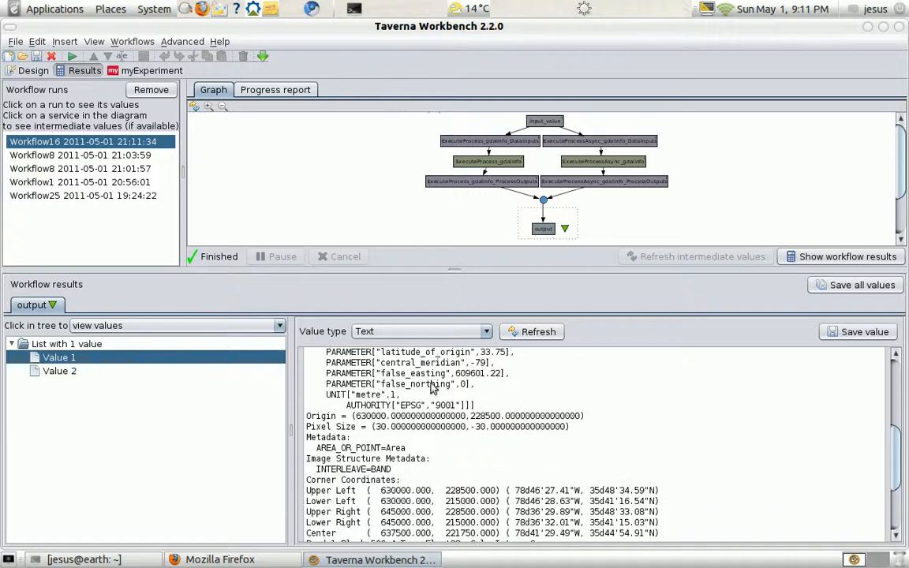
Create a new workflow, filter the services by "ultimate" and add ExecuteProcessAsync_ultimatequestionprocess to the diagram.
{"action": "left_click", "coordinate": [33, 71]}
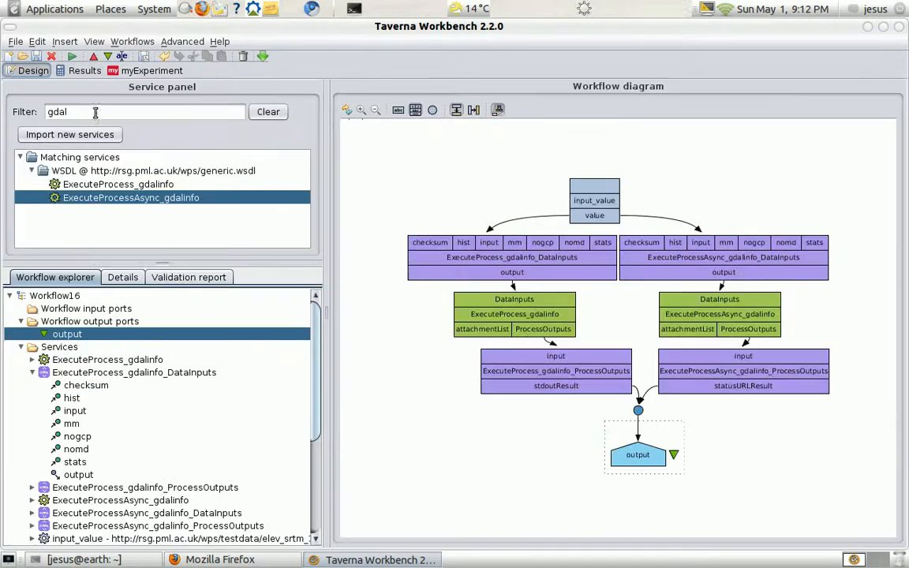
{"action": "left_click", "coordinate": [15, 42]}
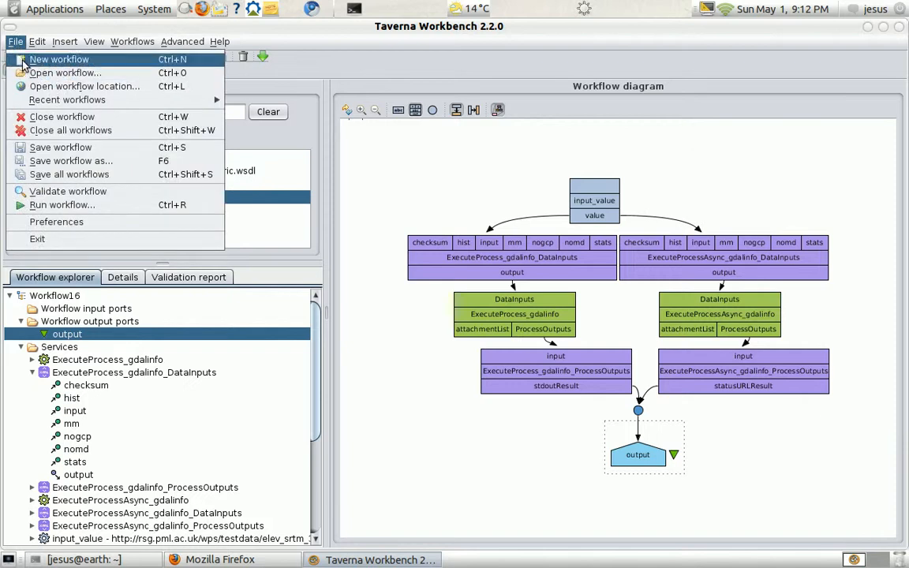
{"action": "left_click", "coordinate": [23, 63]}
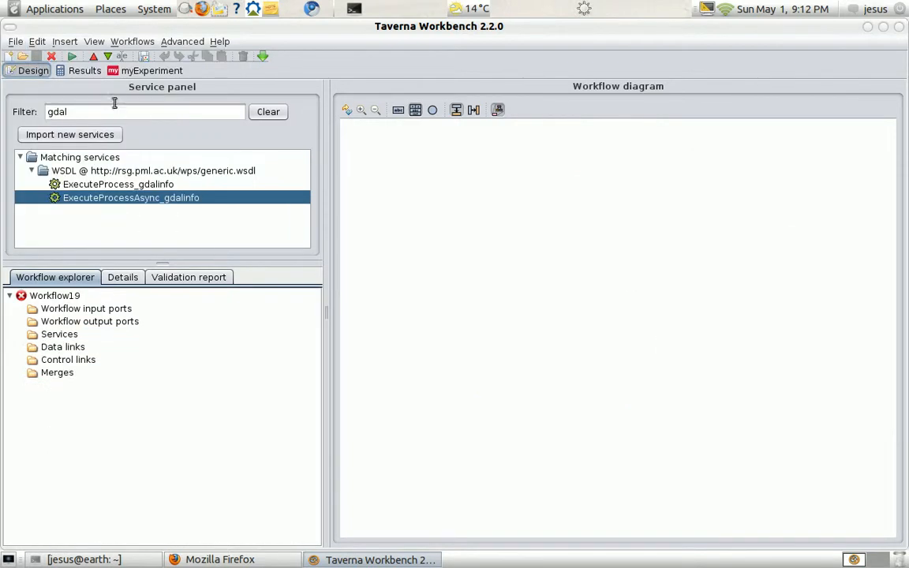
{"action": "double_click", "coordinate": [85, 107]}
{"action": "type", "text": "ult"}
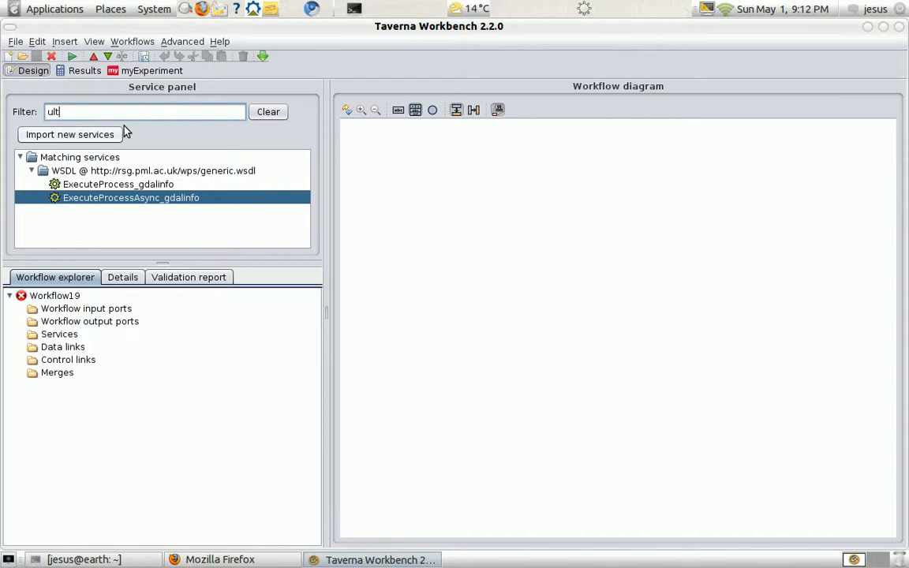
{"action": "type", "text": "imate"}
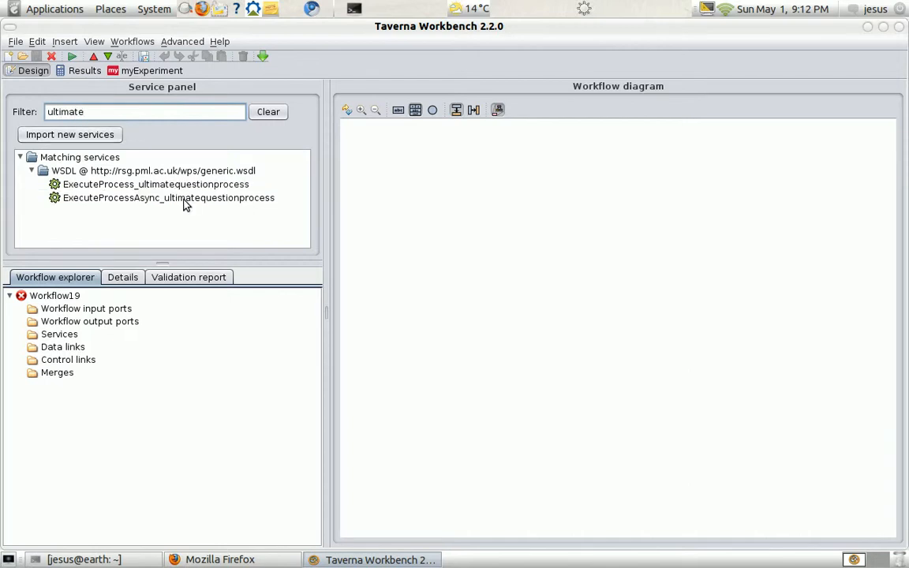
{"action": "left_click_drag", "start_coordinate": [183, 204], "coordinate": [539, 264]}
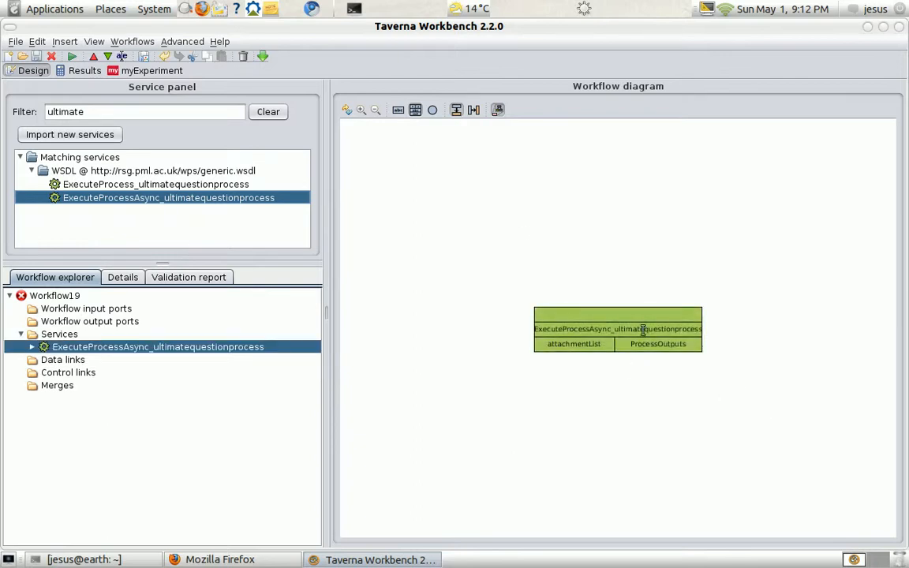
Add an XML output splitter to ExecuteProcessAsync_ultimatequestionprocess on its ProcessOutputs port and select the splitter's statusURLResult port.
{"action": "right_click", "coordinate": [643, 331]}
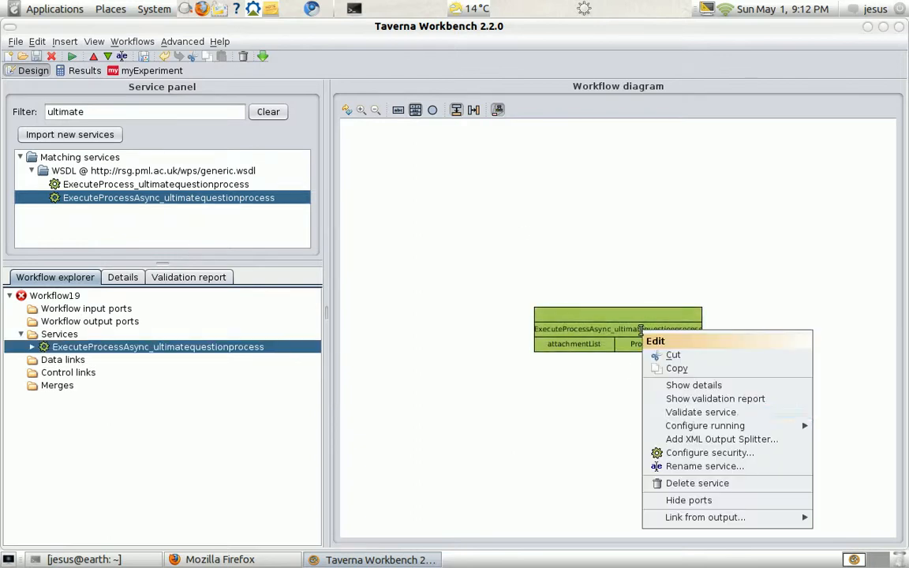
{"action": "left_click", "coordinate": [690, 439]}
{"action": "left_click", "coordinate": [527, 312]}
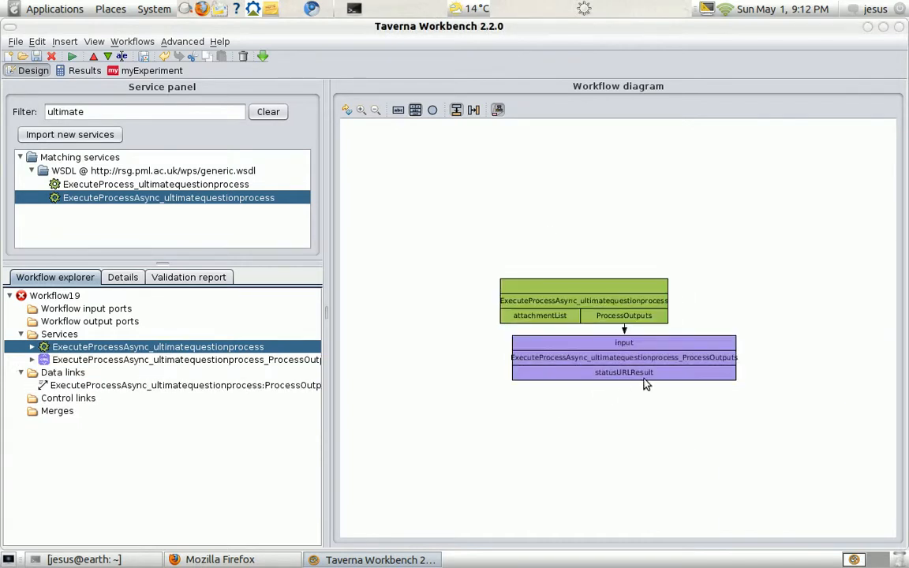
{"action": "left_click", "coordinate": [672, 376]}
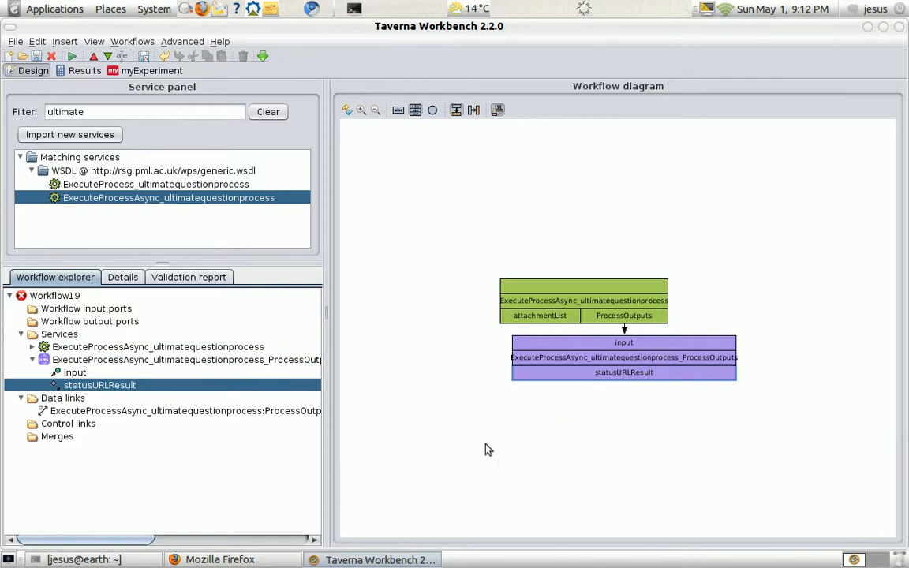
Switch to Firefox and look through the PyWPS wiki's Async Request page for the Java code that checks statusURL.
{"action": "left_click", "coordinate": [224, 561]}
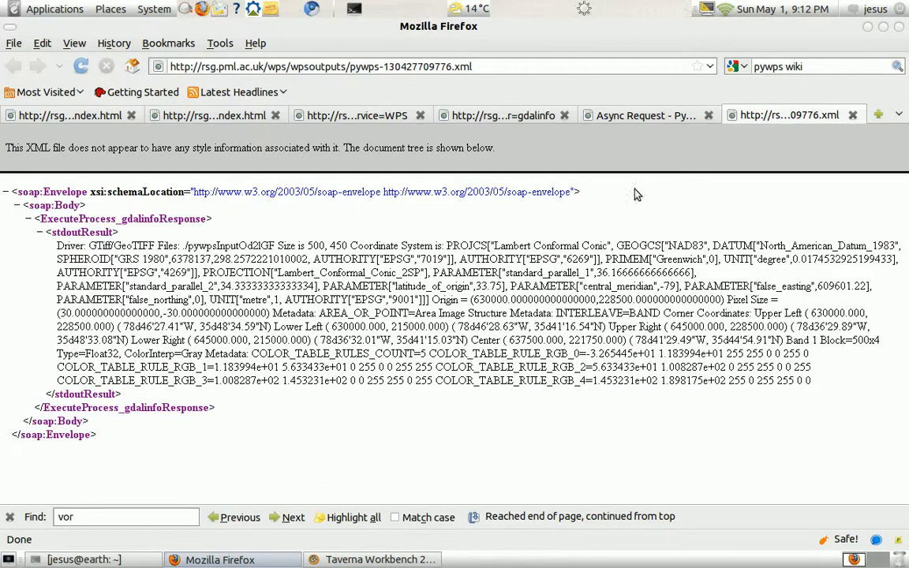
{"action": "left_click", "coordinate": [643, 121]}
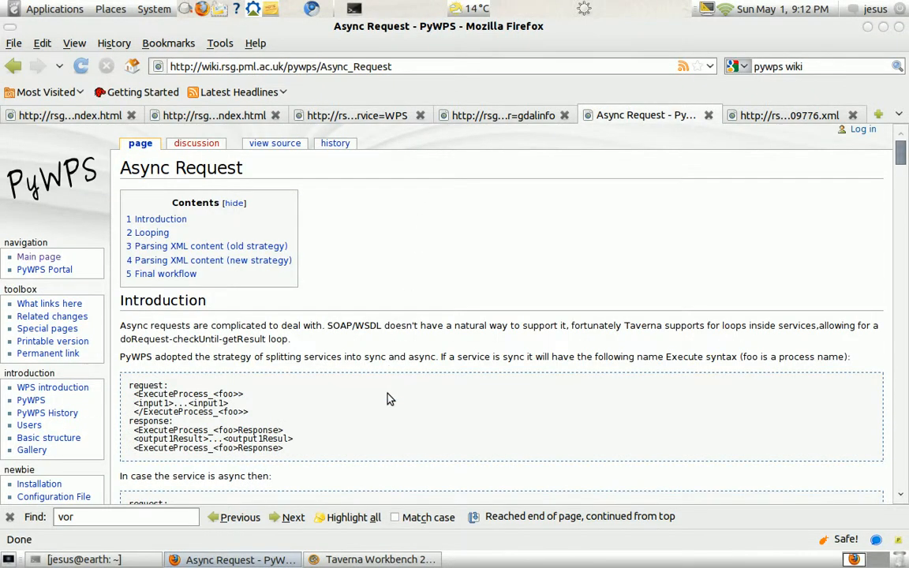
{"action": "scroll", "coordinate": [386, 398], "scroll_direction": "down", "scroll_amount": 12}
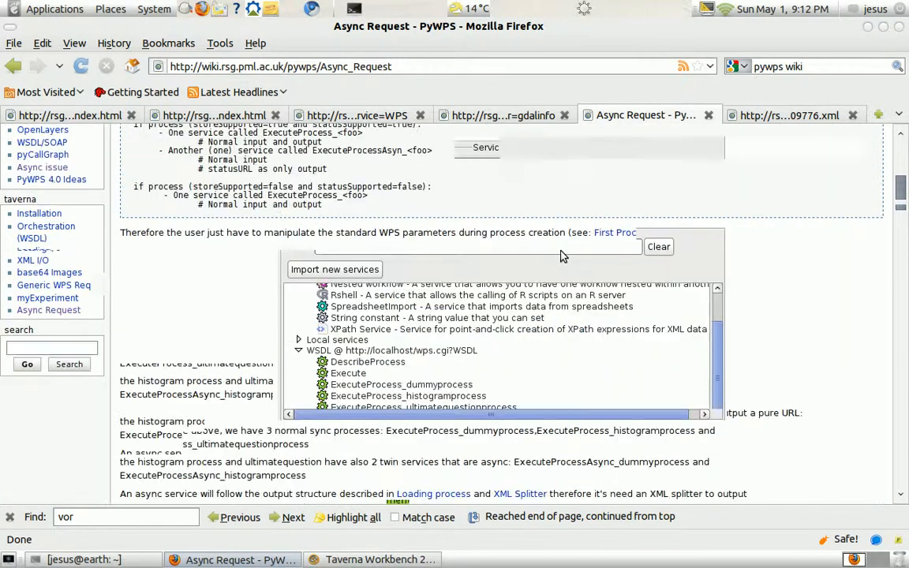
{"action": "scroll", "coordinate": [563, 256], "scroll_direction": "down", "scroll_amount": 15}
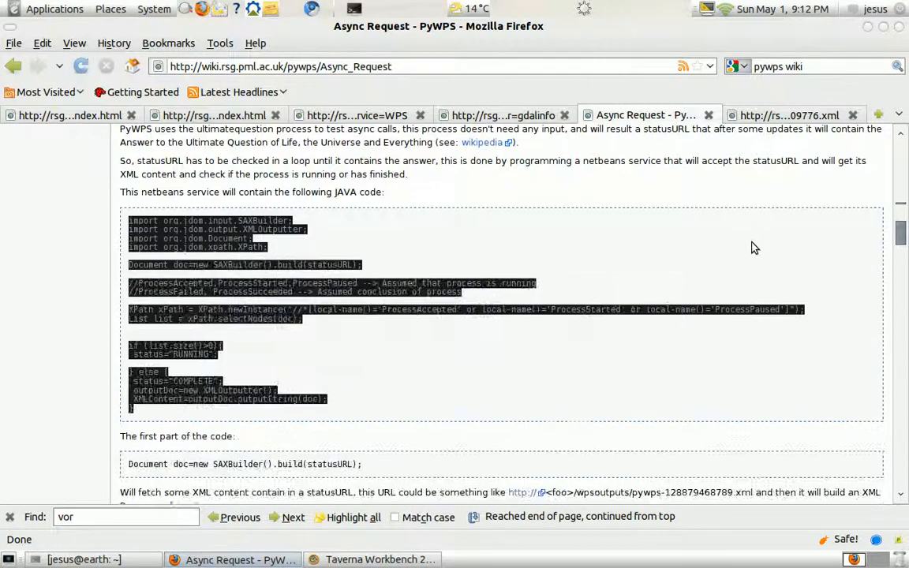
{"action": "scroll", "coordinate": [752, 248], "scroll_direction": "down", "scroll_amount": 15}
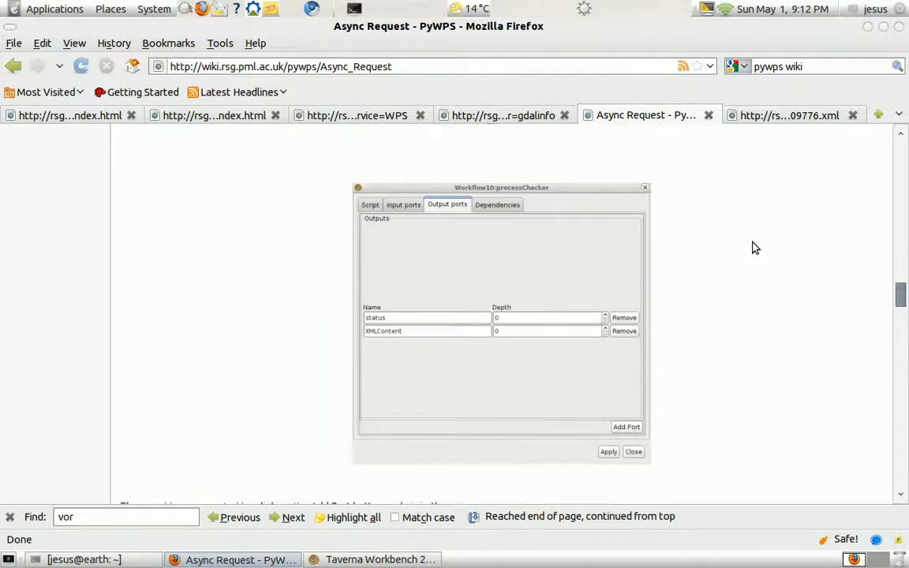
{"action": "scroll", "coordinate": [756, 261], "scroll_direction": "down", "scroll_amount": 12}
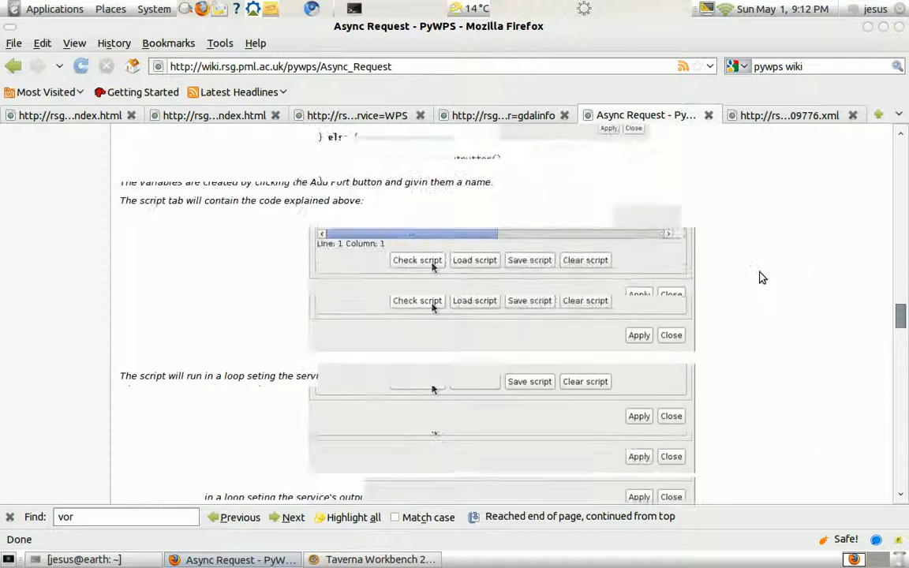
{"action": "scroll", "coordinate": [762, 278], "scroll_direction": "up", "scroll_amount": 15}
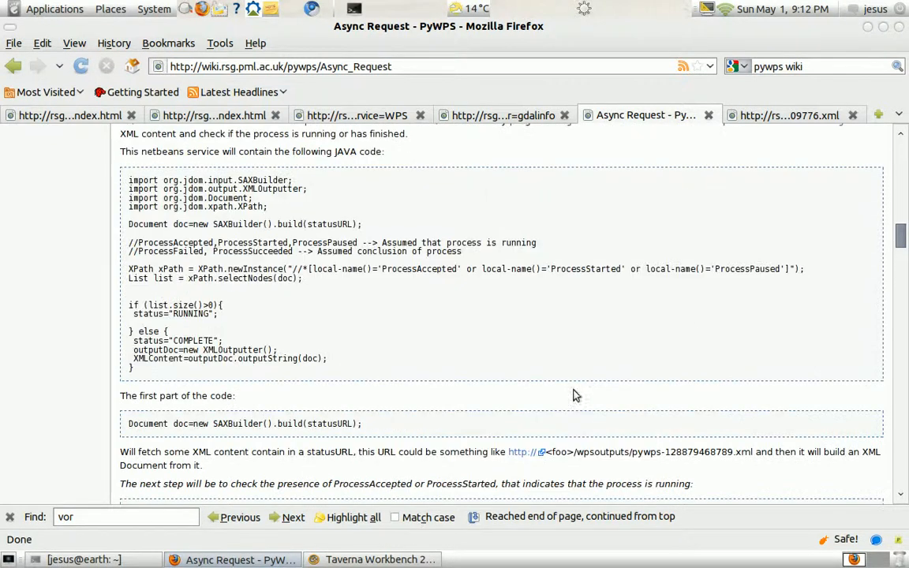
Back in Taverna Workbench, clear the service filter and add a Beanshell service from the service templates to the workflow.
{"action": "left_click", "coordinate": [379, 560]}
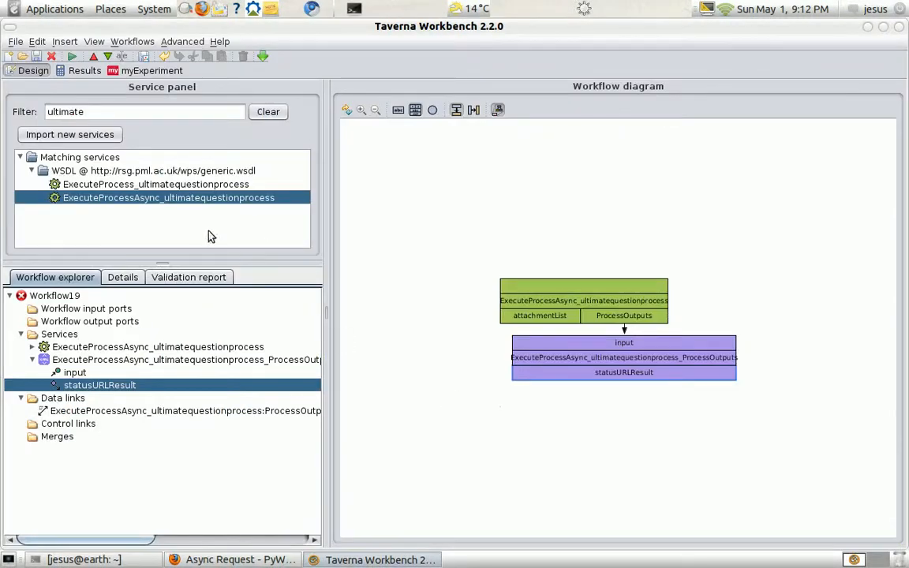
{"action": "left_click", "coordinate": [31, 169]}
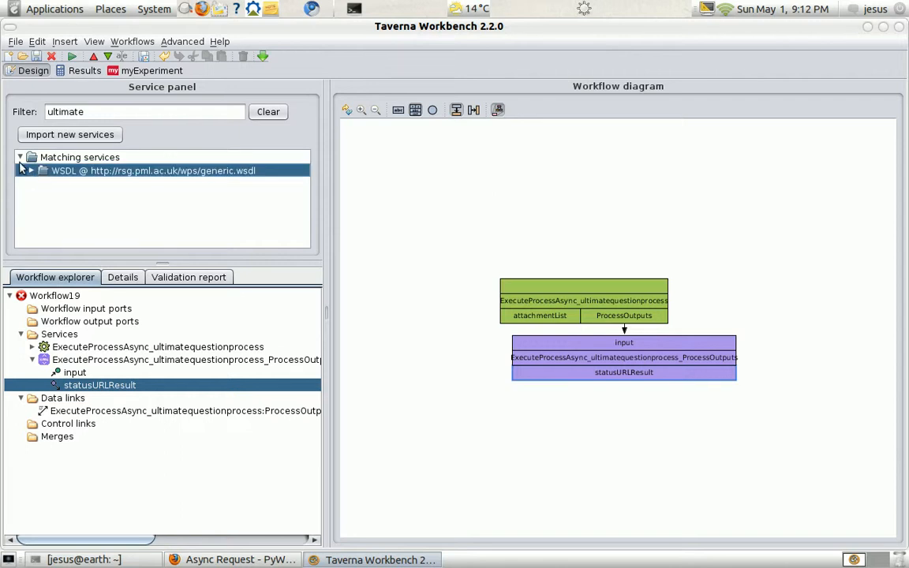
{"action": "double_click", "coordinate": [103, 111]}
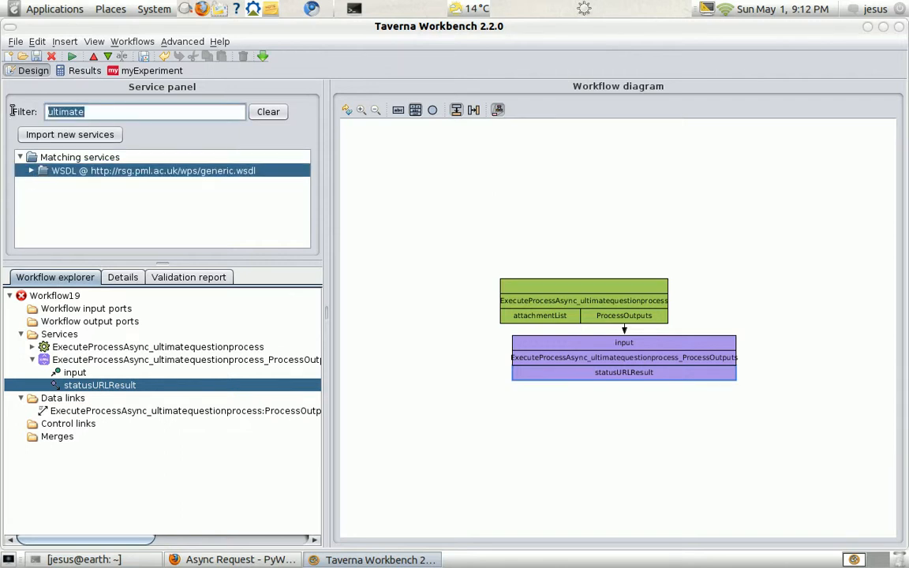
{"action": "key", "text": "BackSpace"}
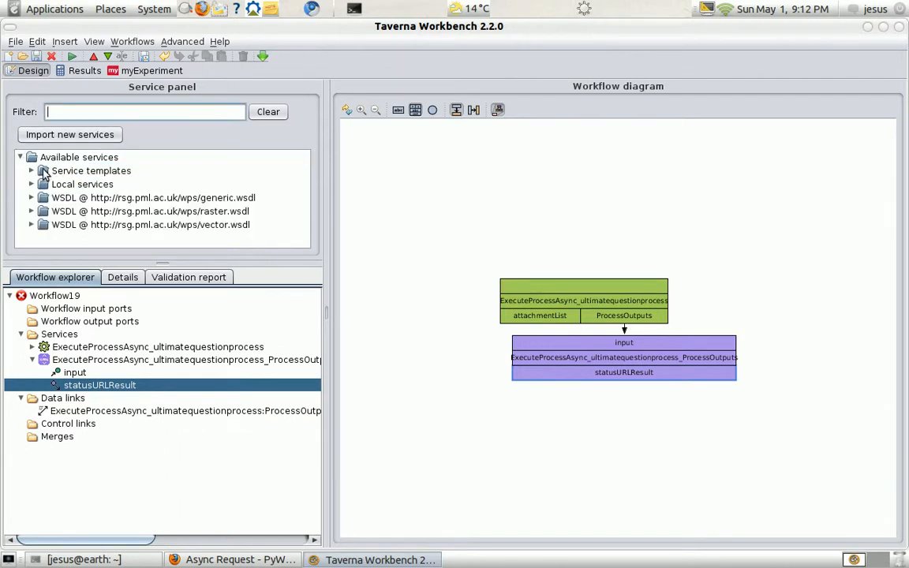
{"action": "left_click", "coordinate": [44, 171]}
{"action": "left_click", "coordinate": [32, 171]}
{"action": "left_click_drag", "start_coordinate": [57, 175], "coordinate": [437, 365]}
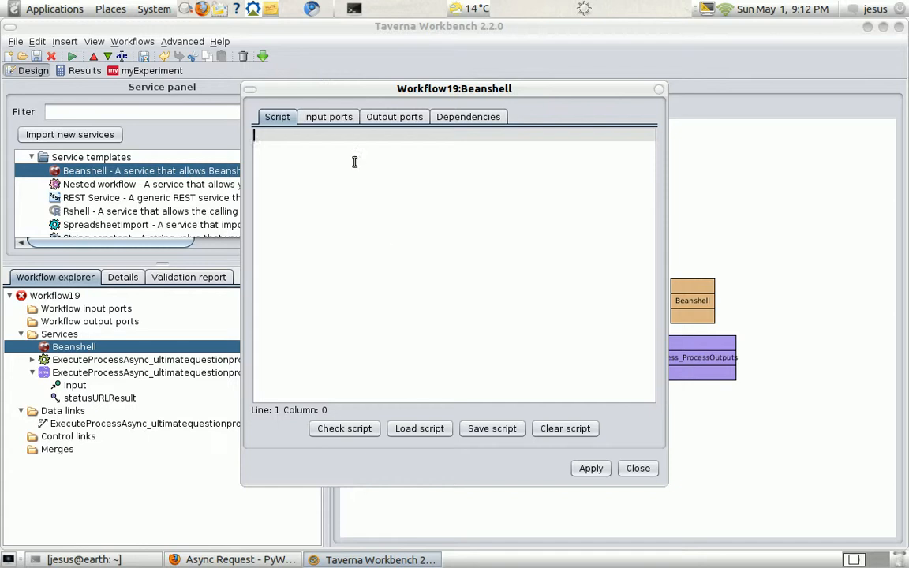
Copy the full Java code block from the Async Request page in Firefox and paste it into Taverna's Beanshell script.
{"action": "left_click", "coordinate": [233, 560]}
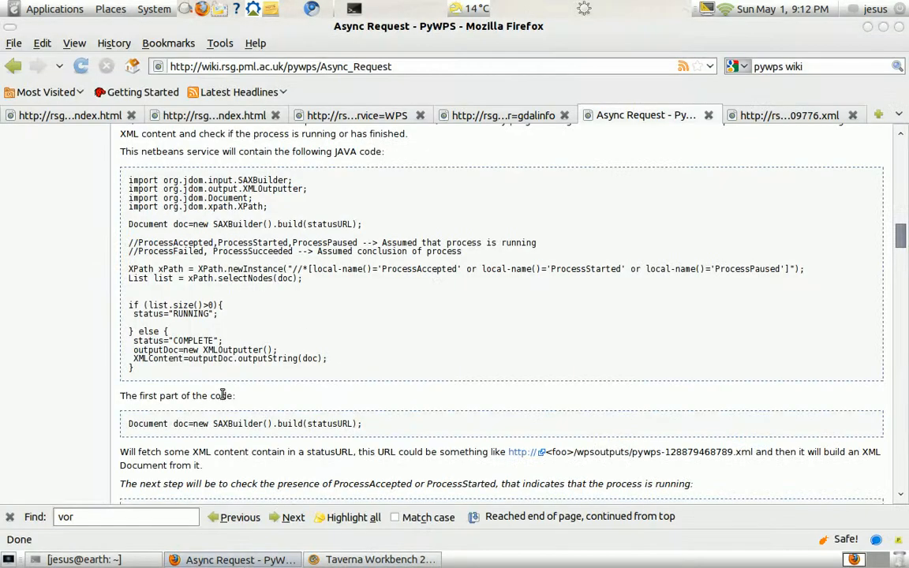
{"action": "left_click_drag", "start_coordinate": [164, 381], "coordinate": [124, 180]}
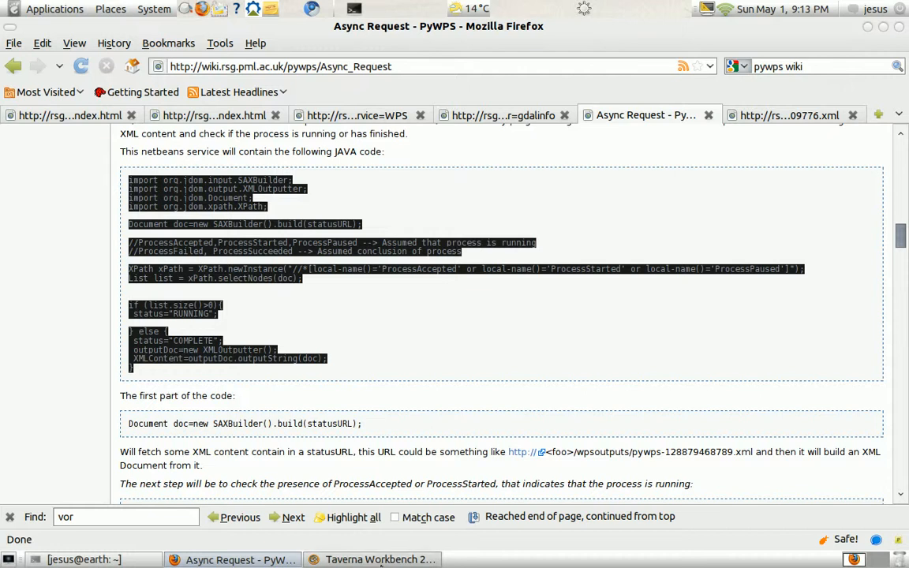
{"action": "left_click", "coordinate": [379, 559]}
{"action": "key", "text": "ctrl+v"}
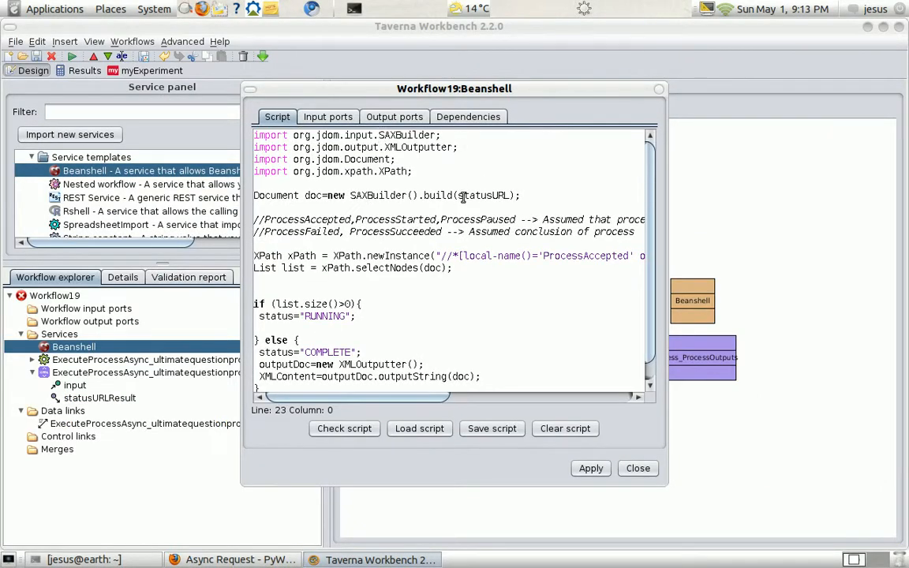
Examine how the Beanshell script uses the statusURL and XMLContent variables.
{"action": "left_click_drag", "start_coordinate": [459, 196], "coordinate": [512, 196]}
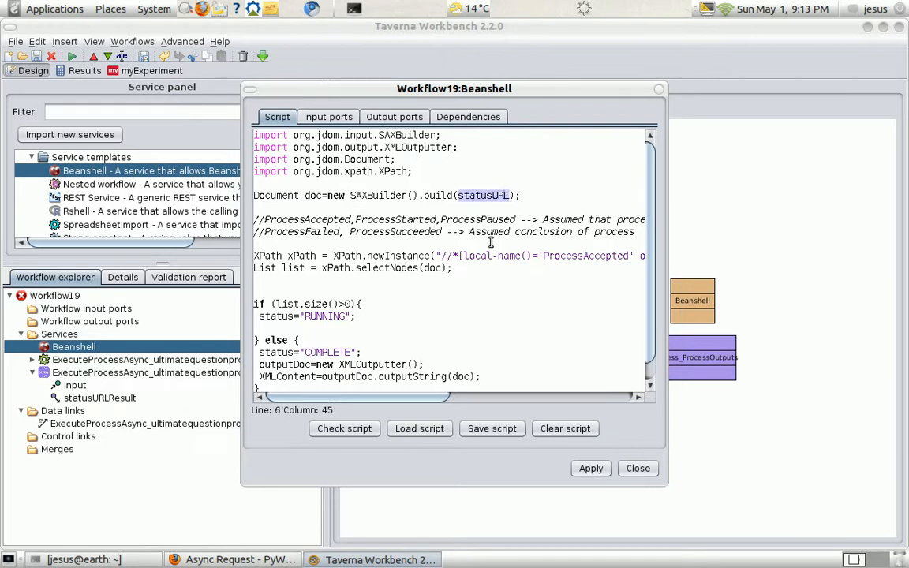
{"action": "left_click", "coordinate": [380, 241]}
{"action": "scroll", "coordinate": [418, 280], "scroll_direction": "down", "scroll_amount": 1}
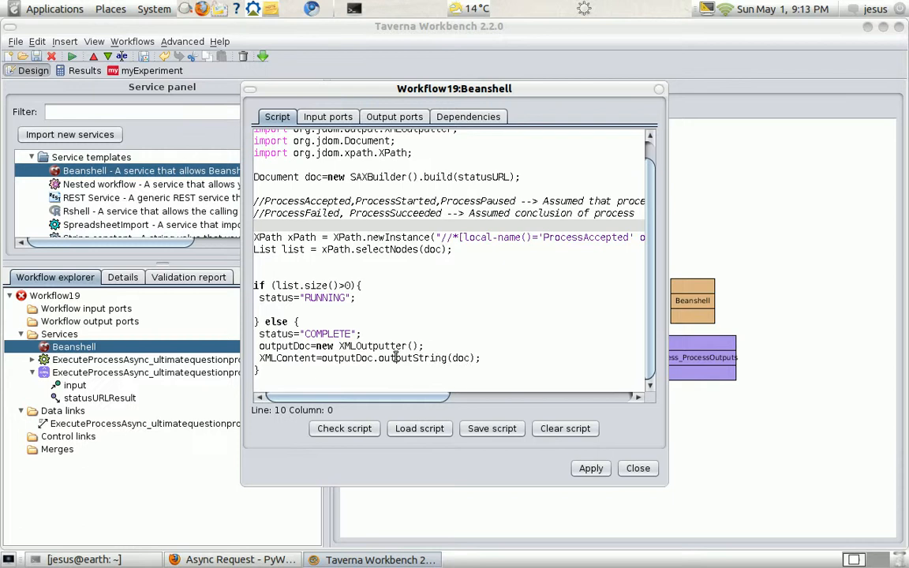
{"action": "double_click", "coordinate": [315, 357]}
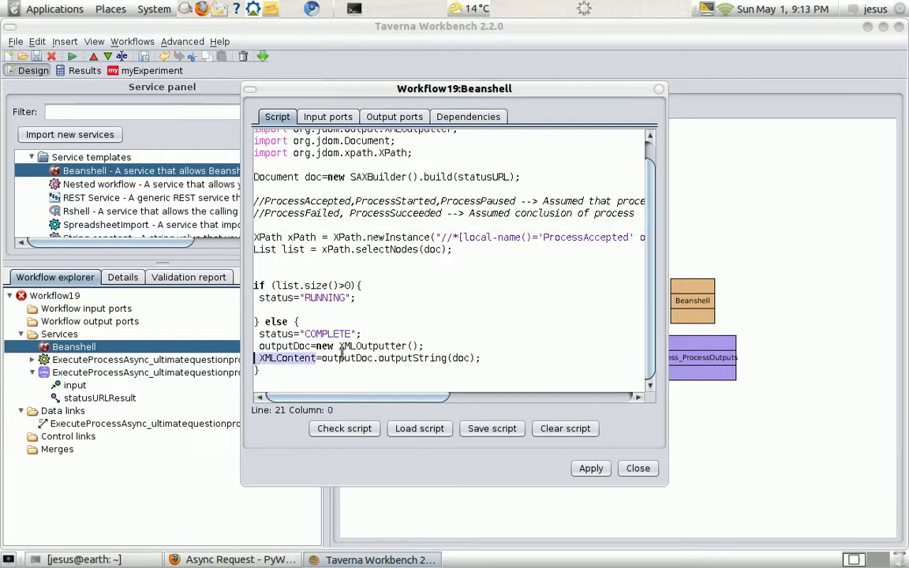
{"action": "left_click", "coordinate": [408, 346]}
{"action": "left_click", "coordinate": [482, 177]}
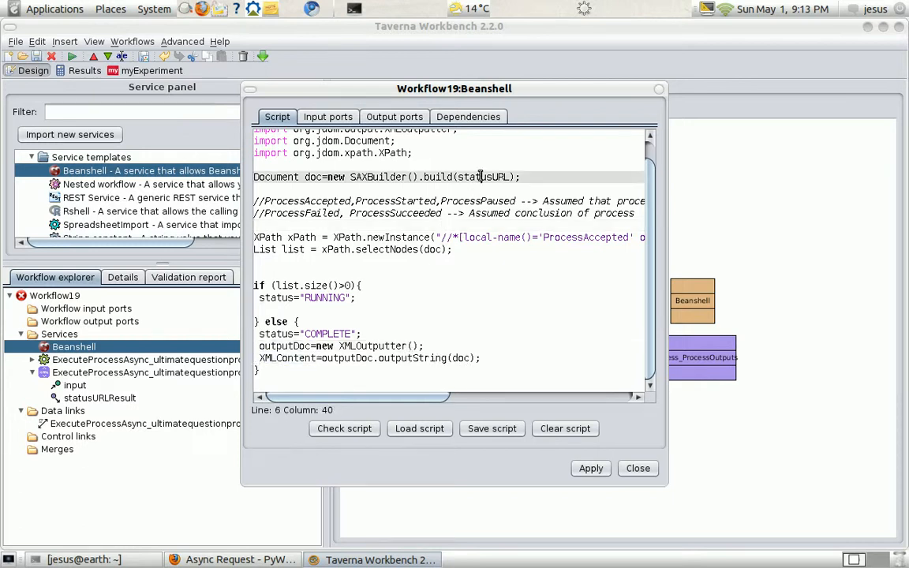
Add an input port named statusURL to the Beanshell service.
{"action": "left_click", "coordinate": [293, 359]}
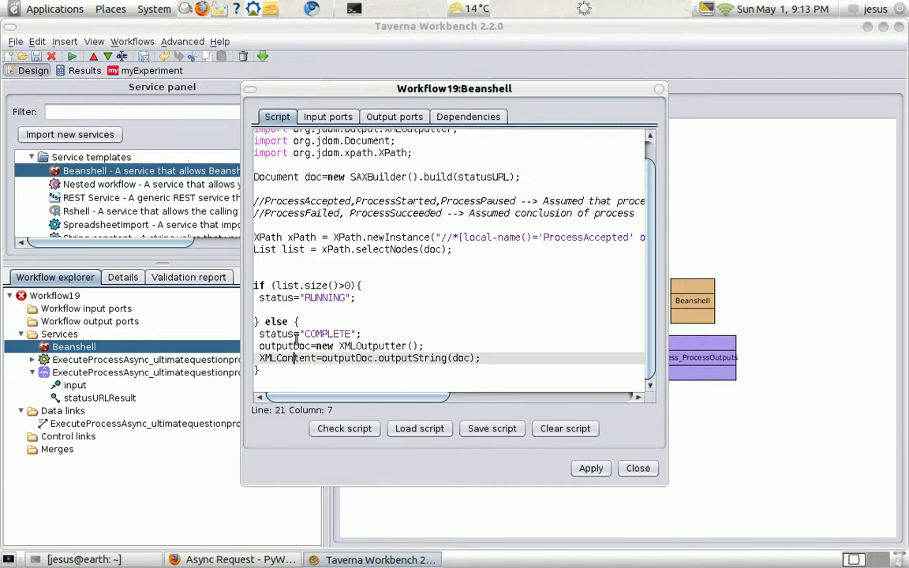
{"action": "left_click", "coordinate": [276, 297]}
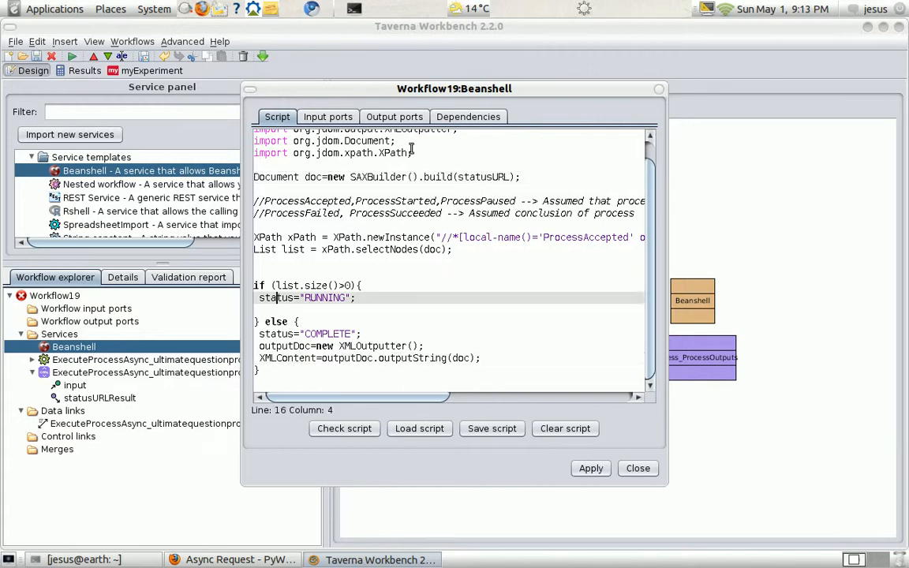
{"action": "left_click", "coordinate": [333, 118]}
{"action": "left_click", "coordinate": [614, 429]}
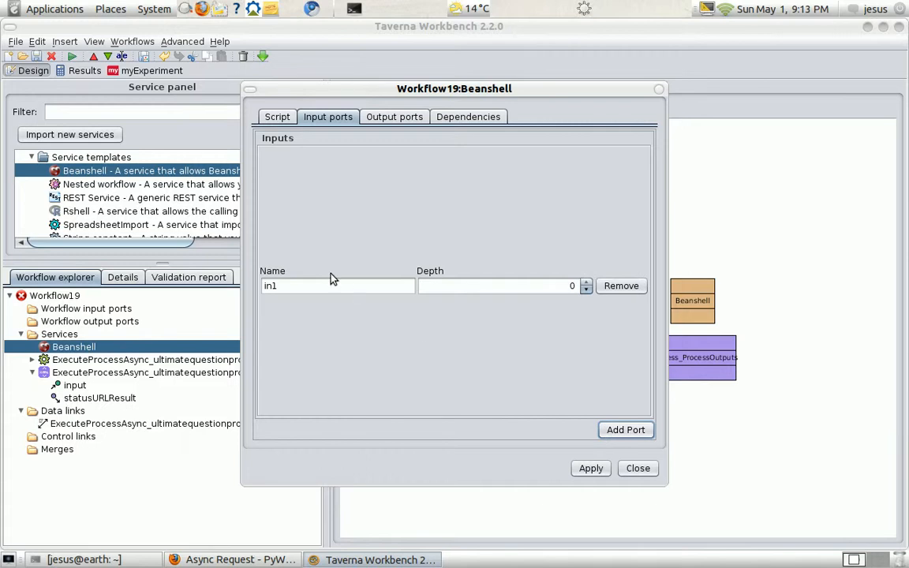
{"action": "double_click", "coordinate": [311, 284]}
{"action": "type", "text": "stat"}
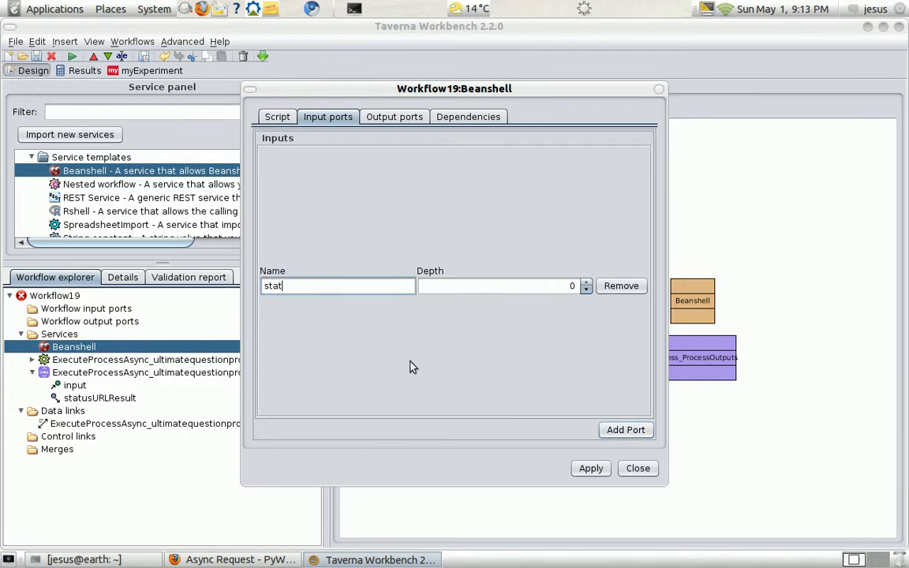
{"action": "type", "text": "usURL"}
Add an output port to the Beanshell service and name it XMLContent, copying the variable name from the script.
{"action": "left_click", "coordinate": [381, 120]}
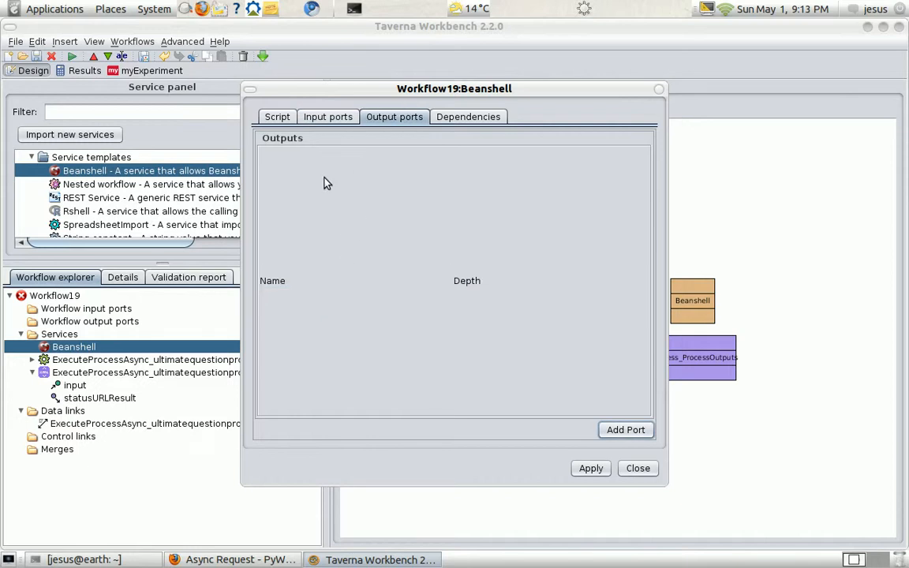
{"action": "left_click", "coordinate": [620, 430]}
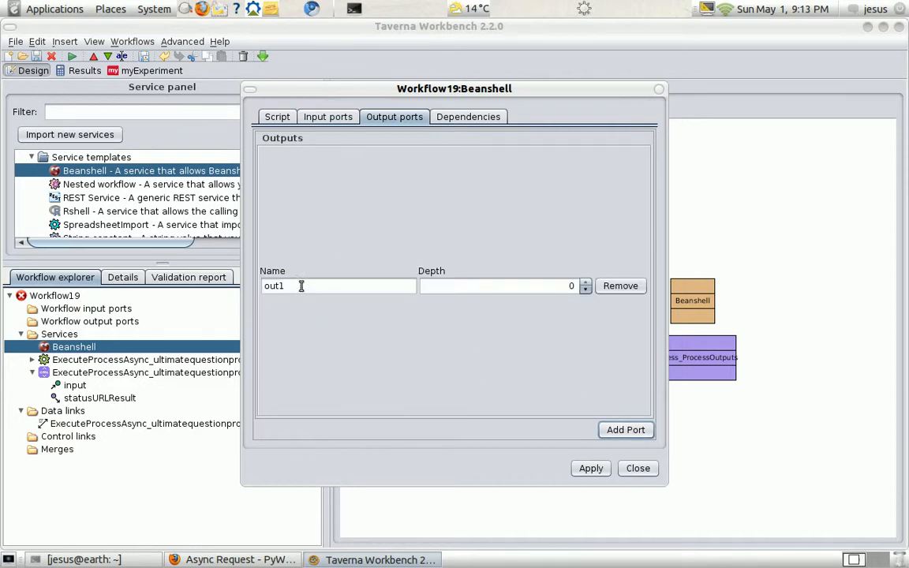
{"action": "left_click_drag", "start_coordinate": [301, 286], "coordinate": [267, 287]}
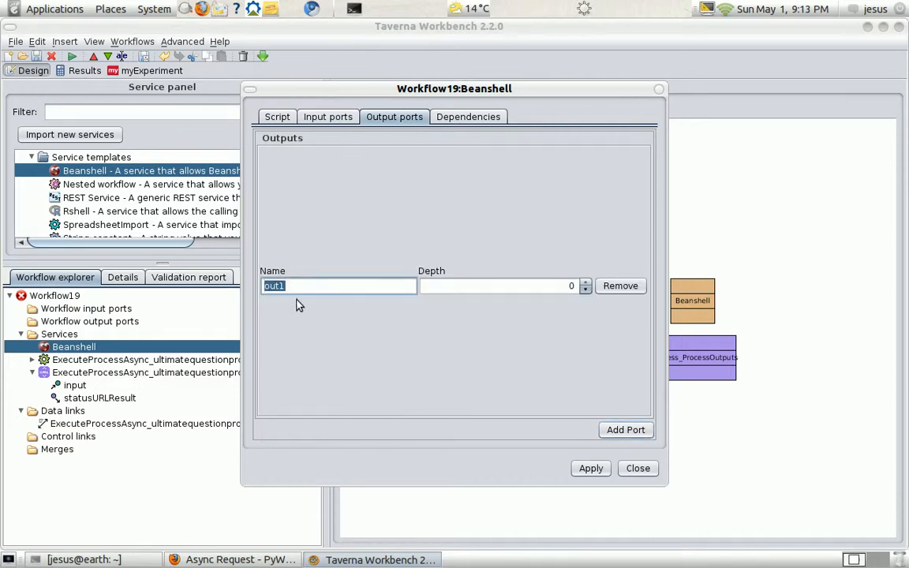
{"action": "left_click", "coordinate": [267, 120]}
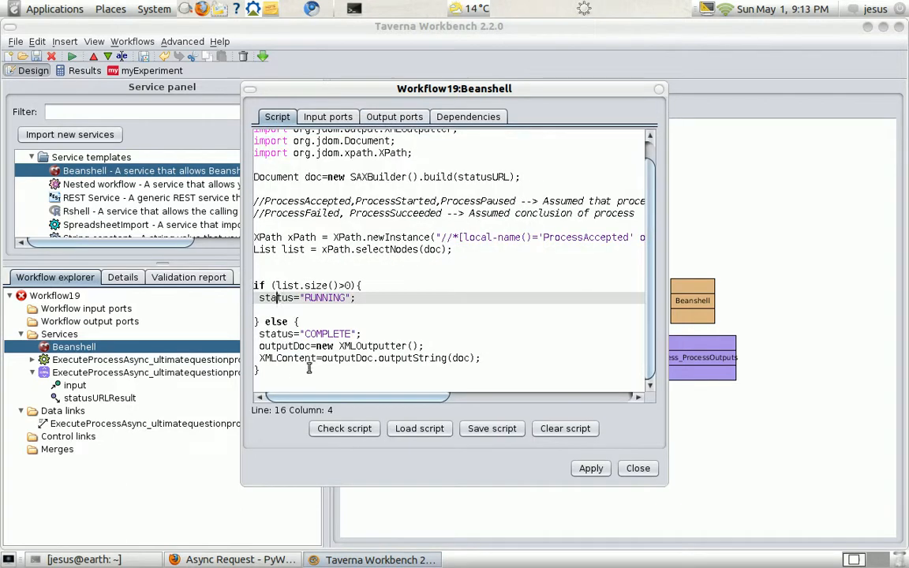
{"action": "left_click_drag", "start_coordinate": [317, 357], "coordinate": [260, 358]}
{"action": "key", "text": "ctrl+c"}
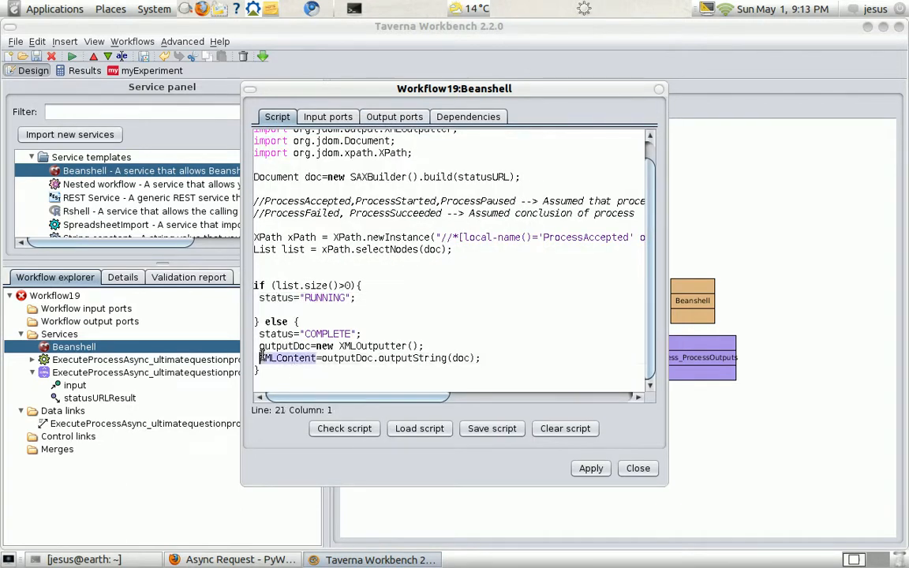
{"action": "left_click", "coordinate": [384, 118]}
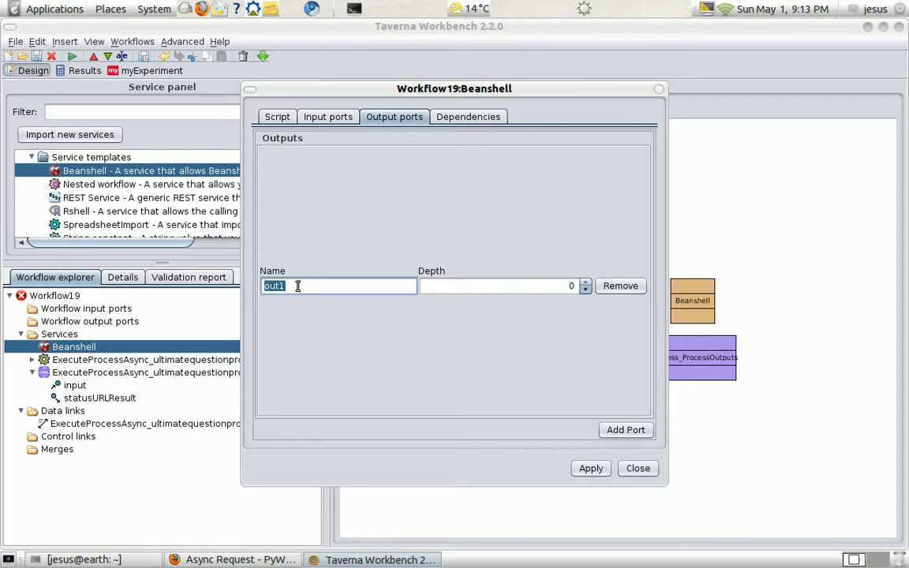
{"action": "key", "text": "ctrl+v"}
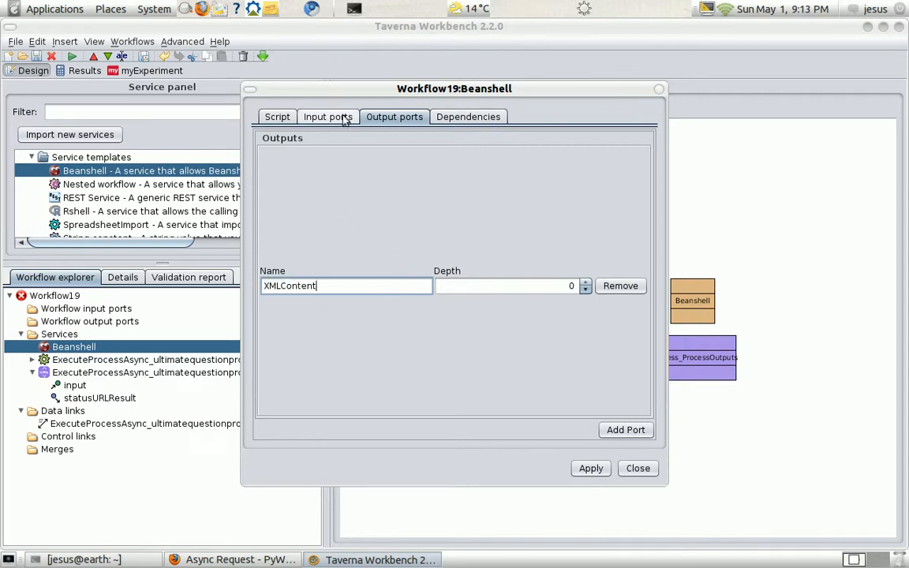
Add a second output port named status and apply the Beanshell configuration.
{"action": "left_click", "coordinate": [621, 429]}
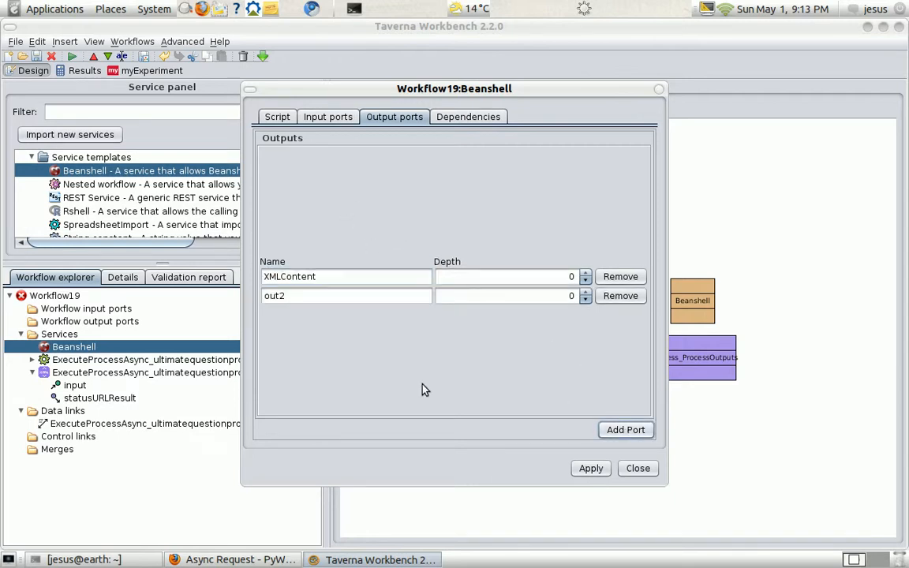
{"action": "double_click", "coordinate": [336, 297]}
{"action": "type", "text": "status"}
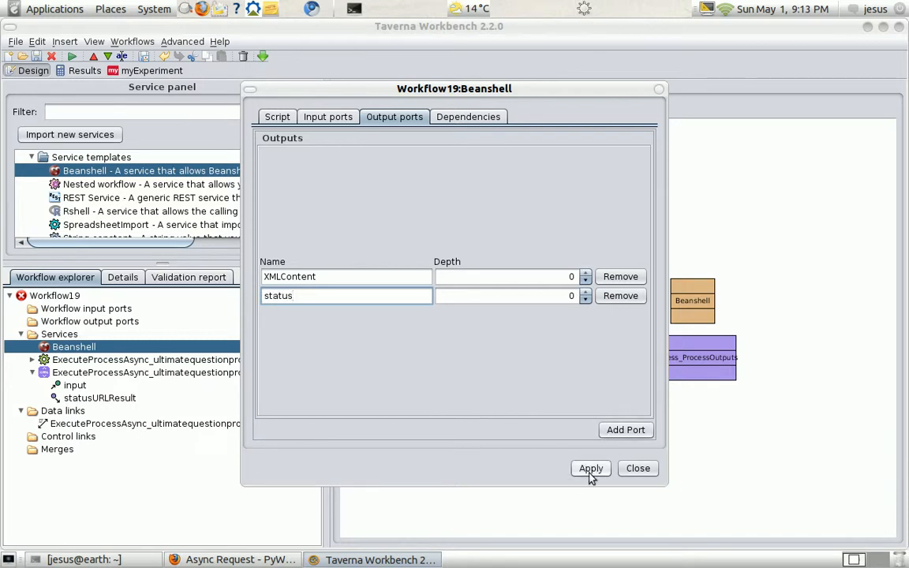
{"action": "left_click", "coordinate": [591, 470]}
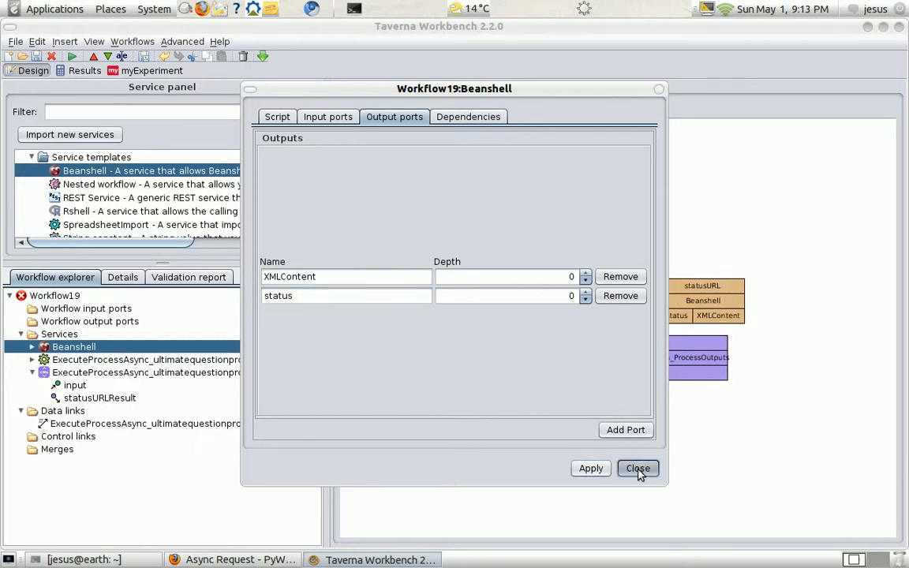
{"action": "left_click", "coordinate": [638, 469]}
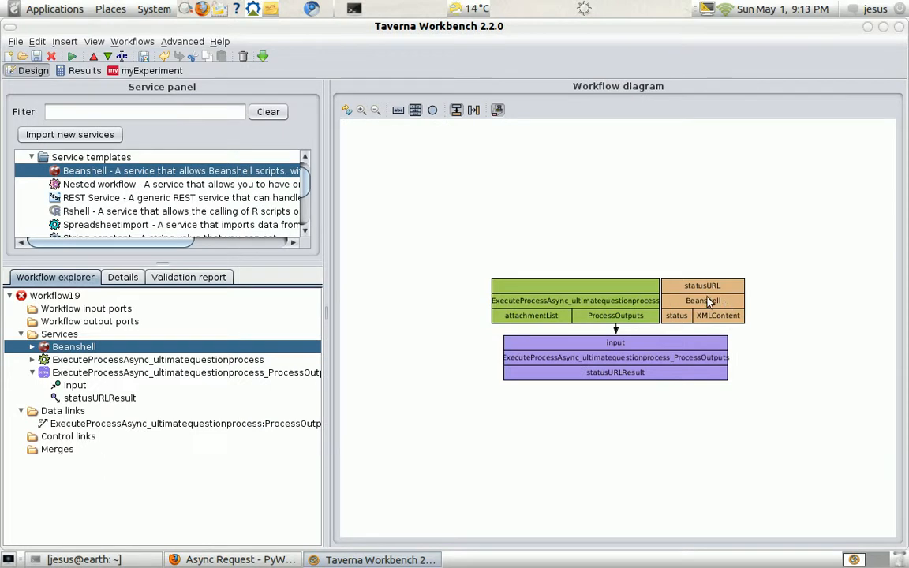
Rename the Beanshell service as checkStatus and link the statusURLResult output to its statusURL input.
{"action": "right_click", "coordinate": [709, 302]}
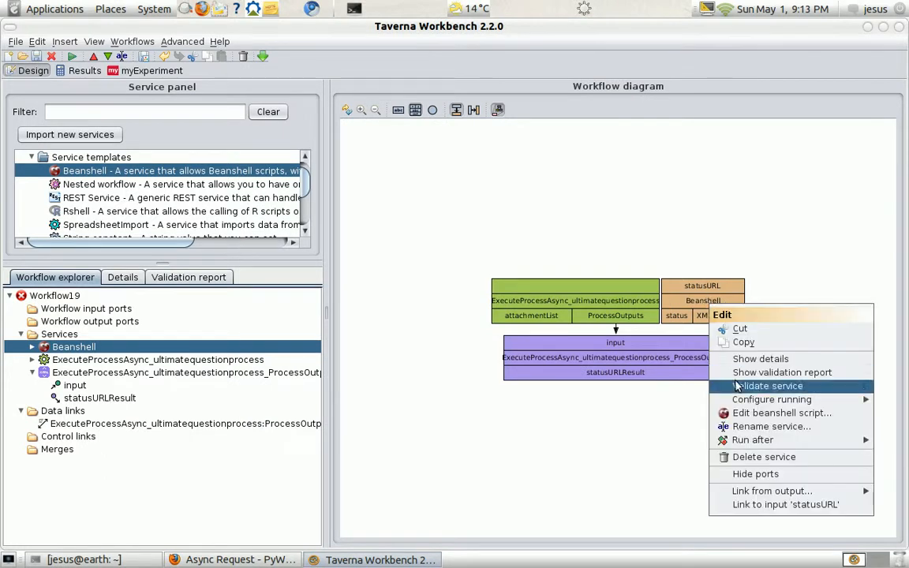
{"action": "mouse_move", "coordinate": [752, 445]}
{"action": "left_click", "coordinate": [761, 427]}
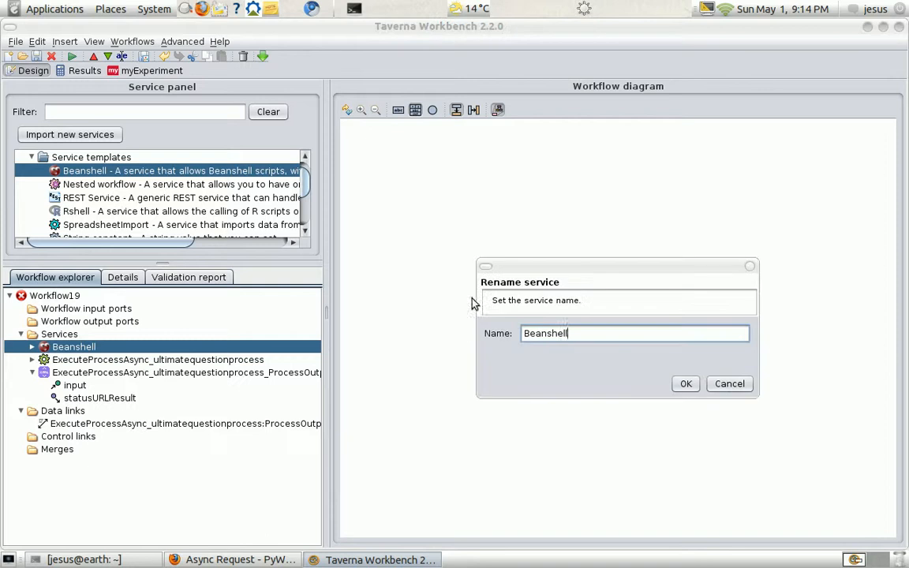
{"action": "left_click_drag", "start_coordinate": [580, 332], "coordinate": [473, 335]}
{"action": "type", "text": "chec"}
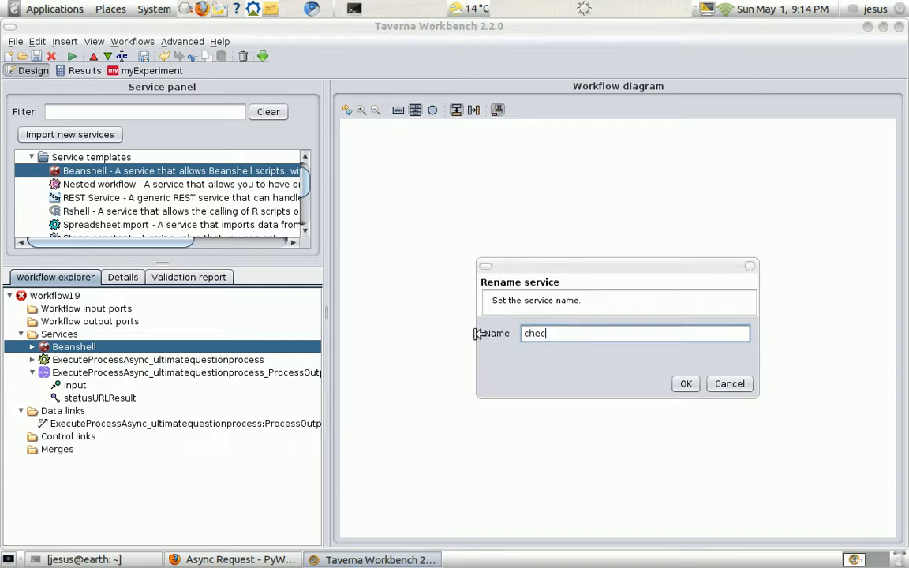
{"action": "type", "text": "kStatus"}
{"action": "left_click", "coordinate": [690, 385]}
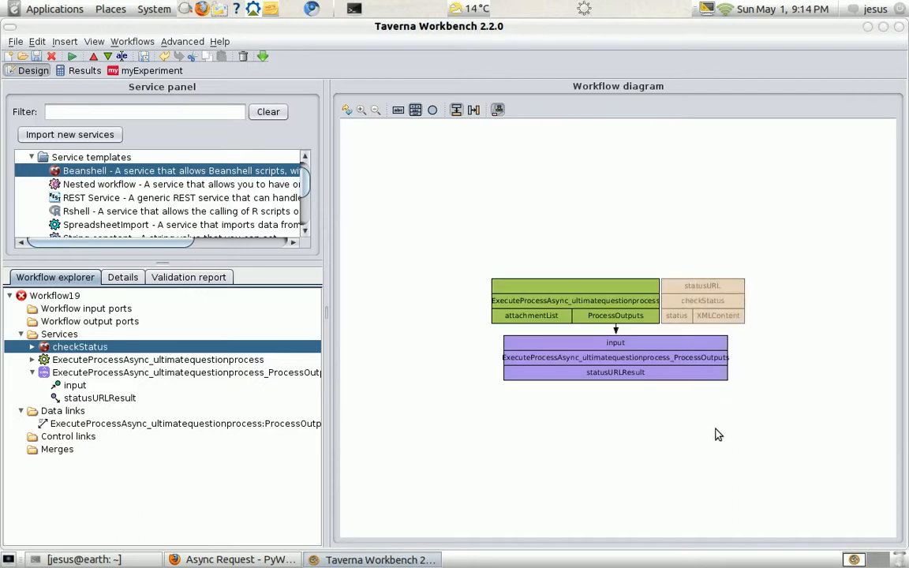
{"action": "left_click_drag", "start_coordinate": [695, 374], "coordinate": [724, 287]}
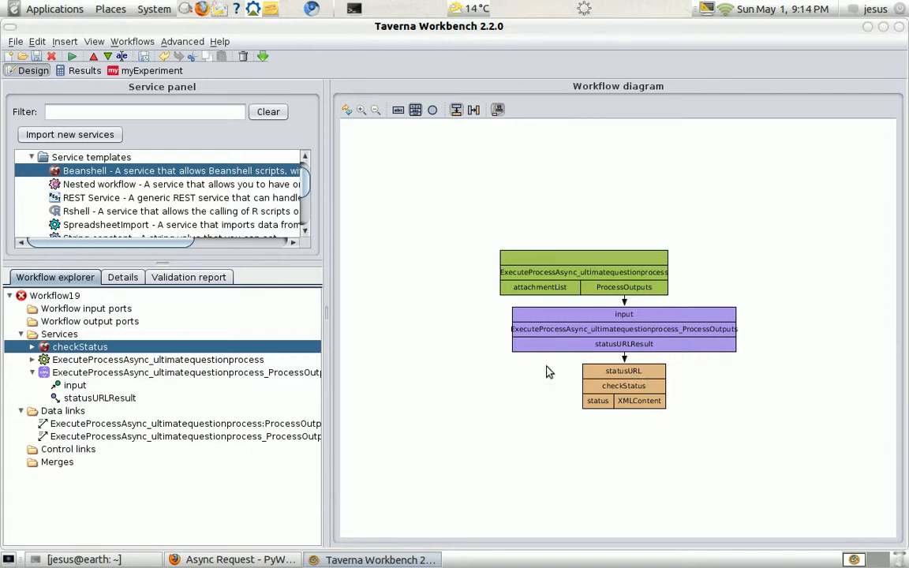
Configure checkStatus to loop until its status output is equal to COMPLETE, with a delay of 2 seconds between loops.
{"action": "right_click", "coordinate": [606, 386]}
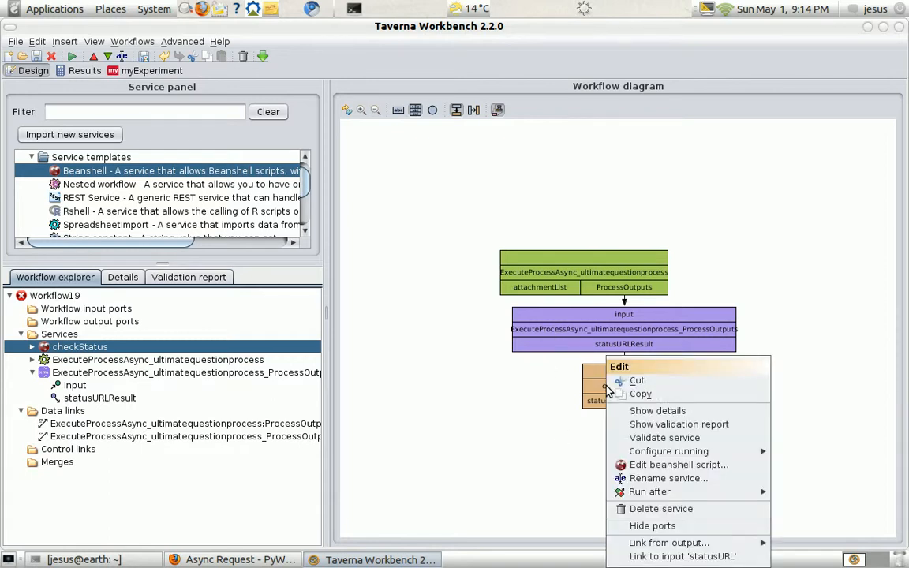
{"action": "mouse_move", "coordinate": [677, 456]}
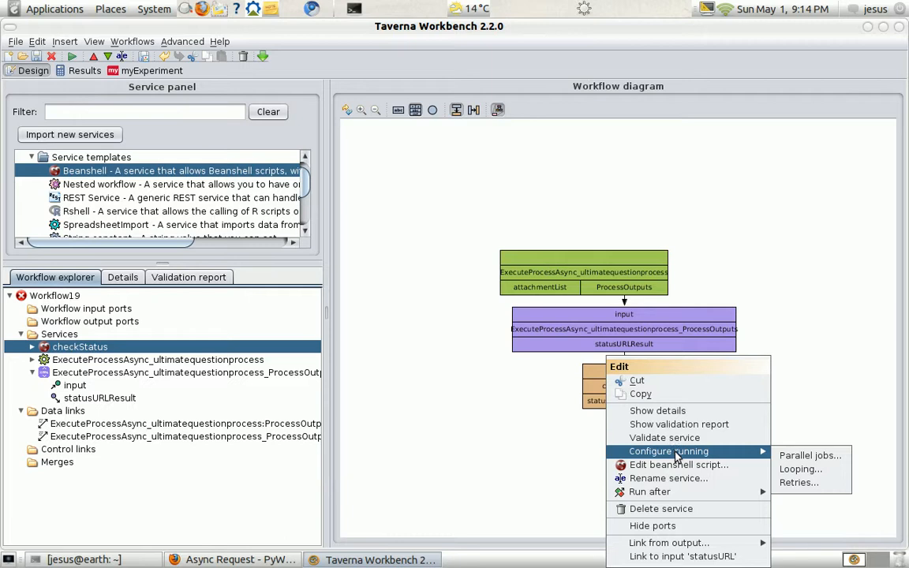
{"action": "left_click", "coordinate": [799, 469]}
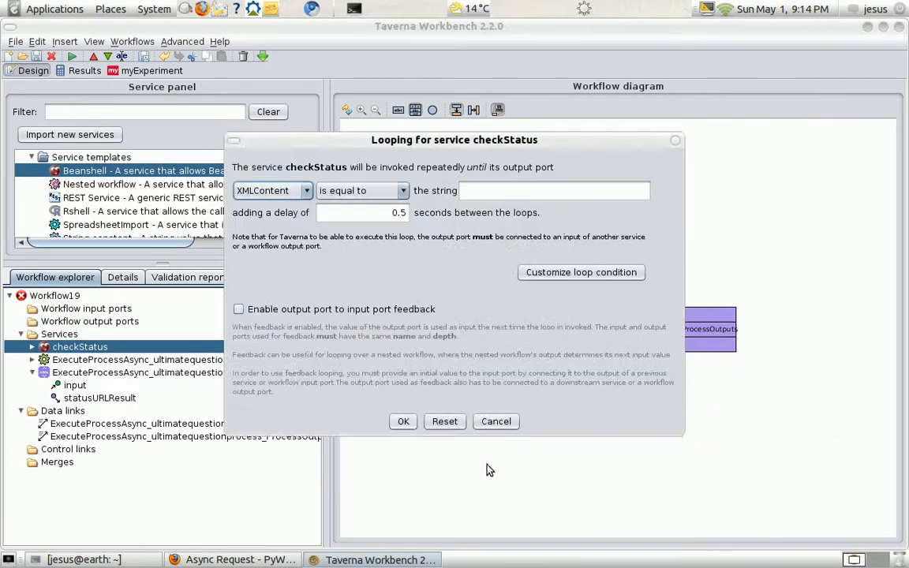
{"action": "left_click", "coordinate": [306, 192]}
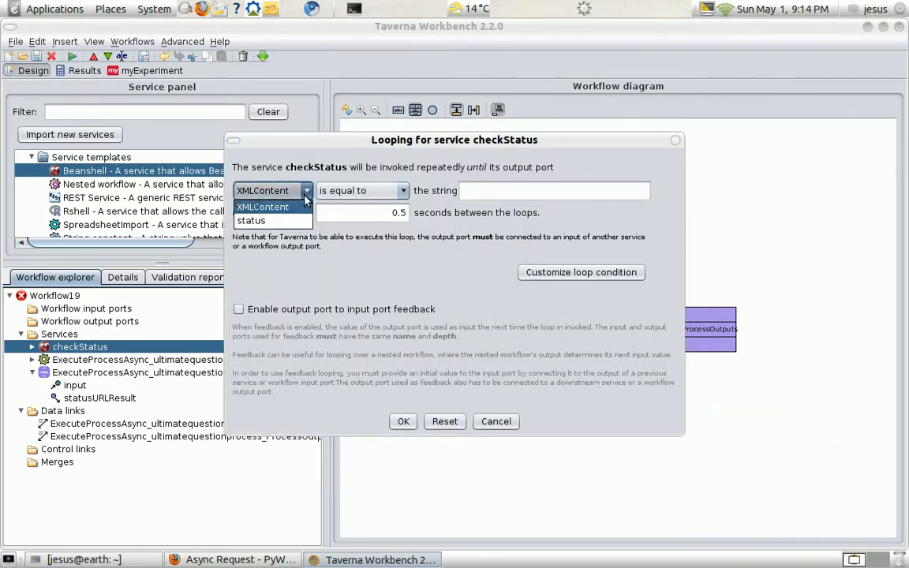
{"action": "left_click", "coordinate": [252, 220]}
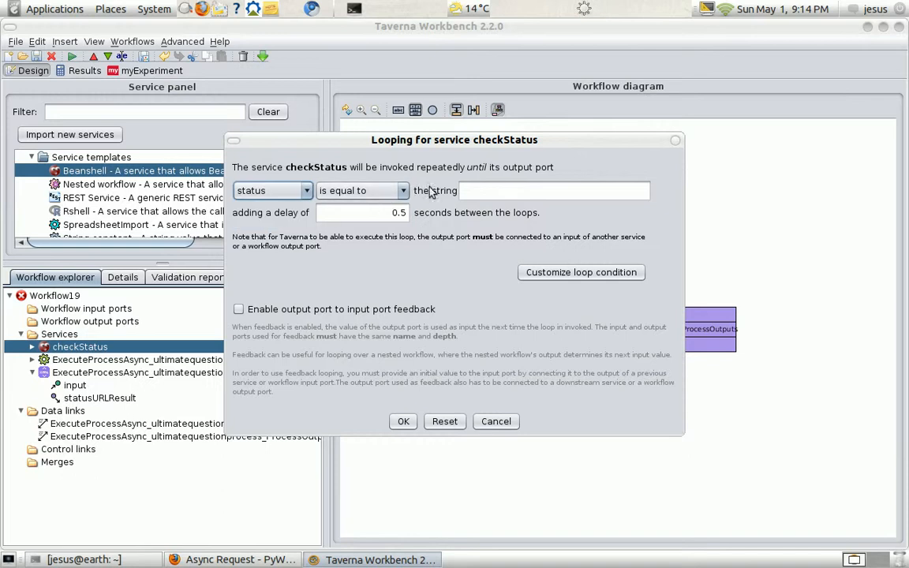
{"action": "left_click", "coordinate": [509, 192]}
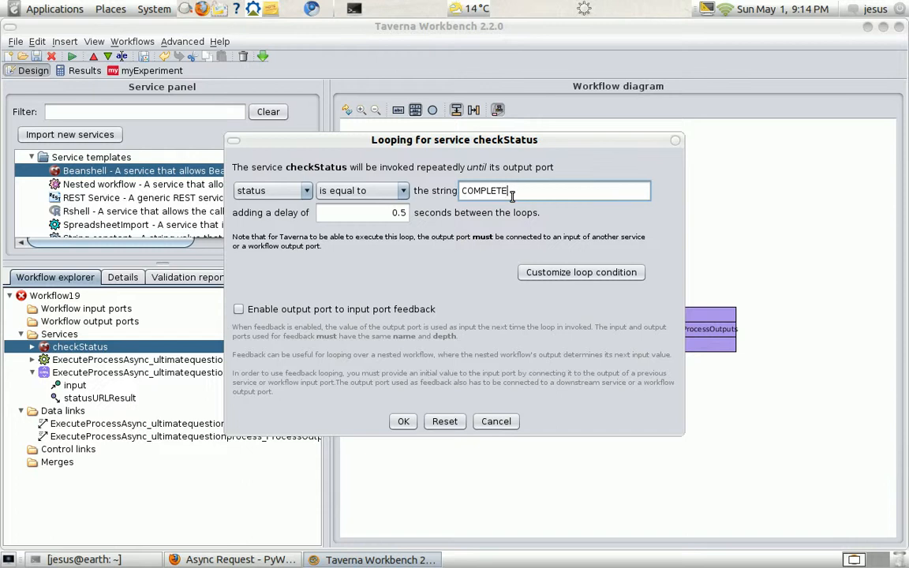
{"action": "left_click", "coordinate": [227, 560]}
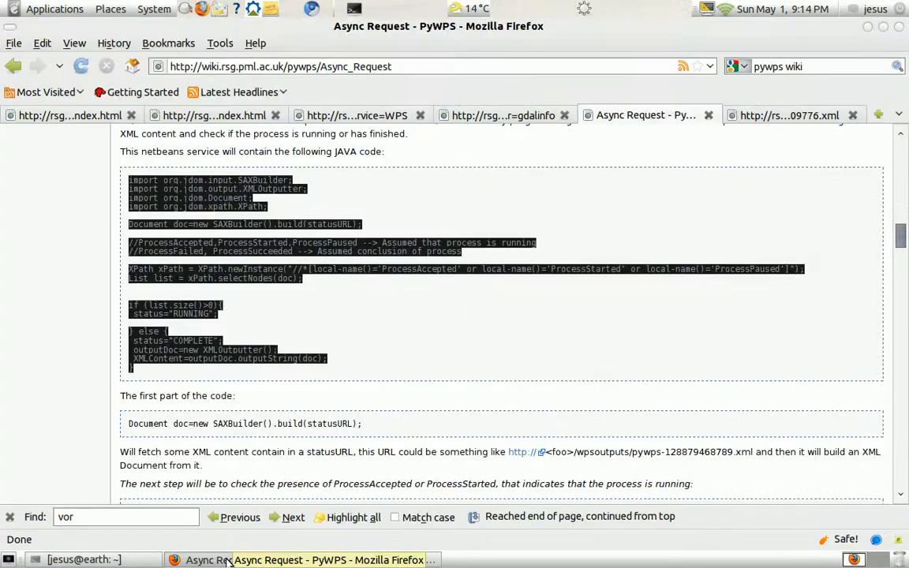
{"action": "left_click", "coordinate": [227, 560]}
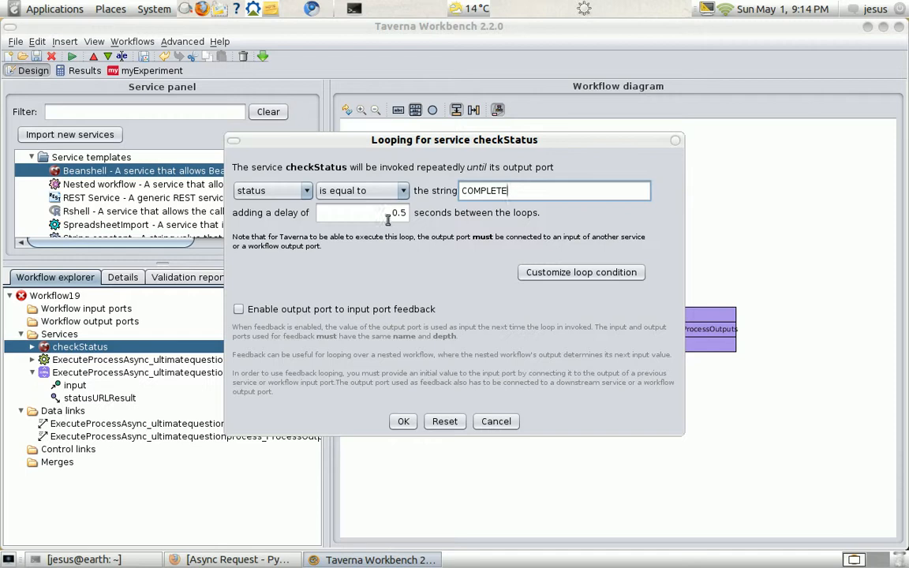
{"action": "left_click_drag", "start_coordinate": [351, 212], "coordinate": [412, 212]}
{"action": "type", "text": "2"}
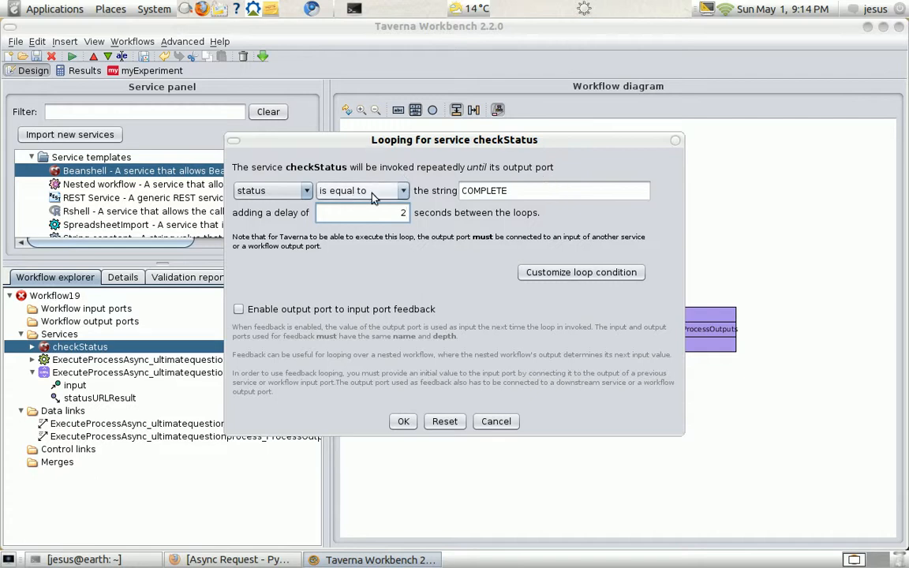
{"action": "left_click", "coordinate": [403, 422]}
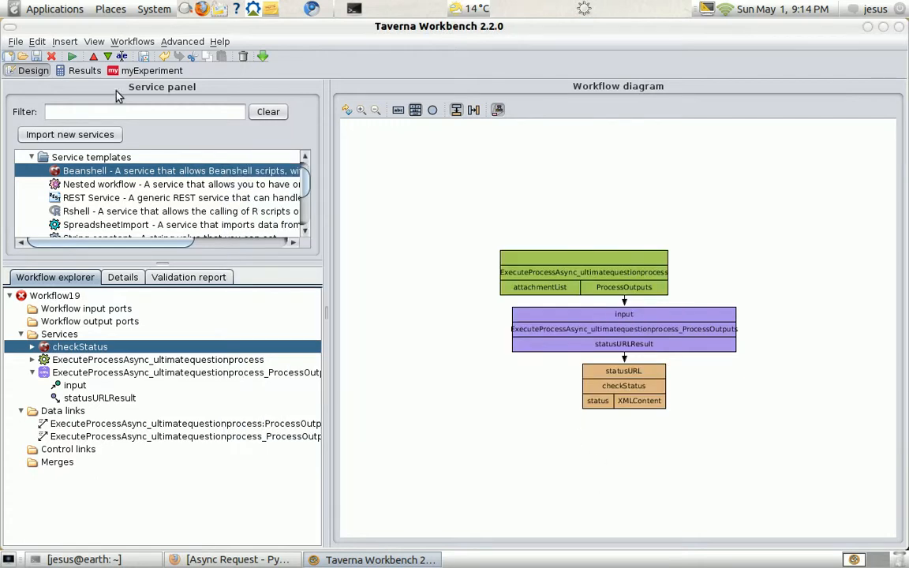
Add a workflow output port named output and link the XMLContent output of checkStatus to it.
{"action": "left_click", "coordinate": [107, 57]}
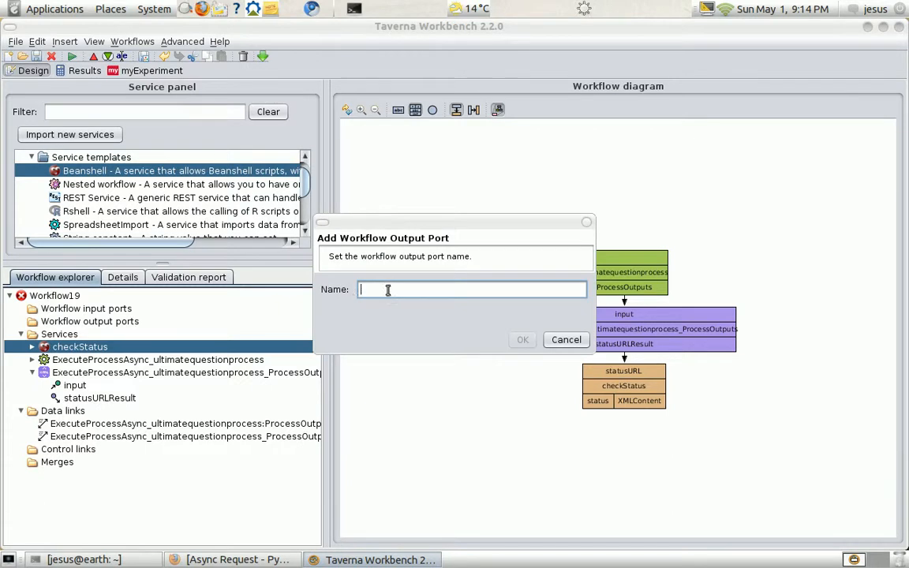
{"action": "type", "text": "output"}
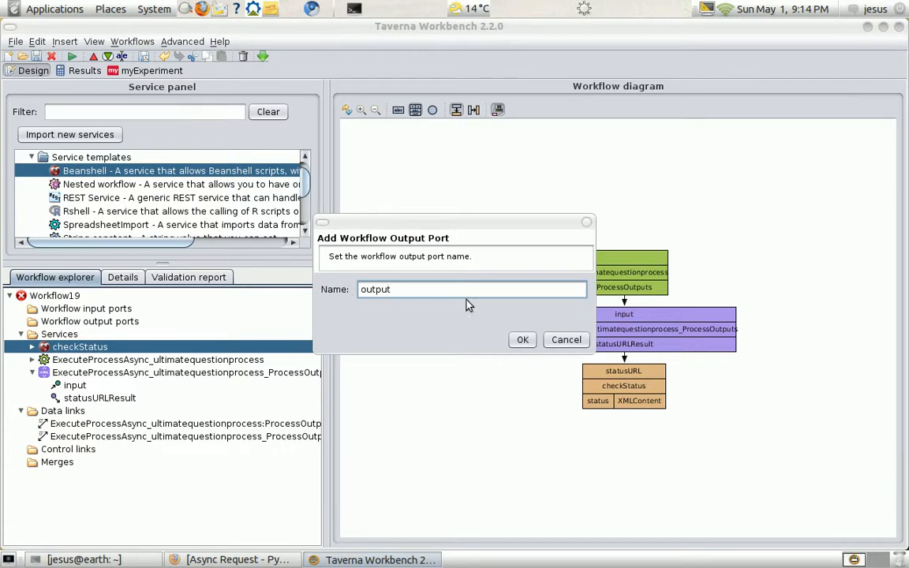
{"action": "left_click", "coordinate": [520, 341]}
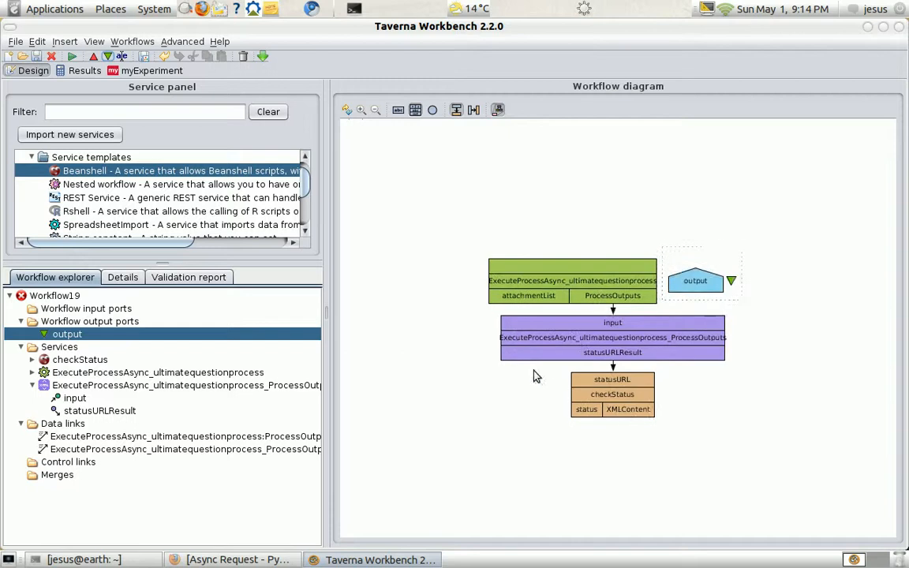
{"action": "left_click_drag", "start_coordinate": [627, 409], "coordinate": [688, 286]}
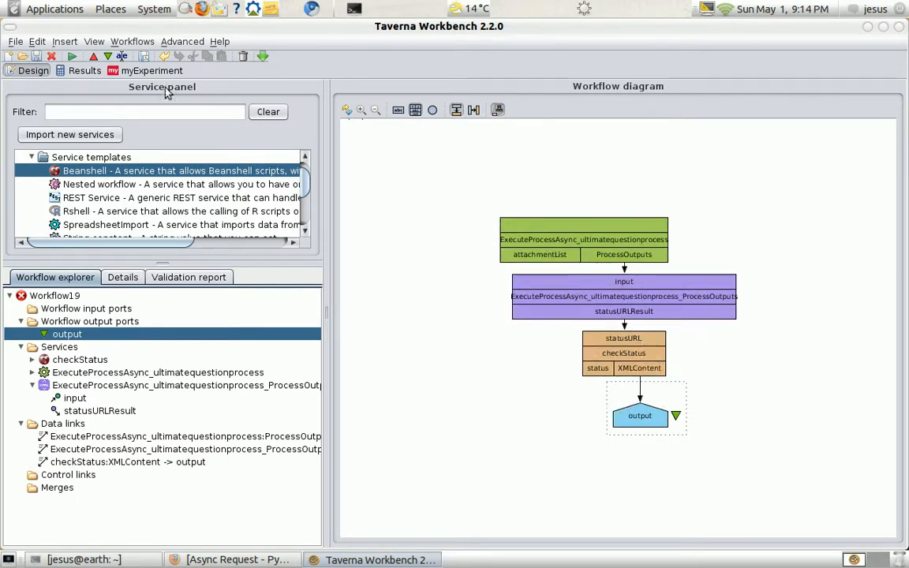
Add a workflow output port named status and link the status output of checkStatus to it.
{"action": "left_click", "coordinate": [107, 57]}
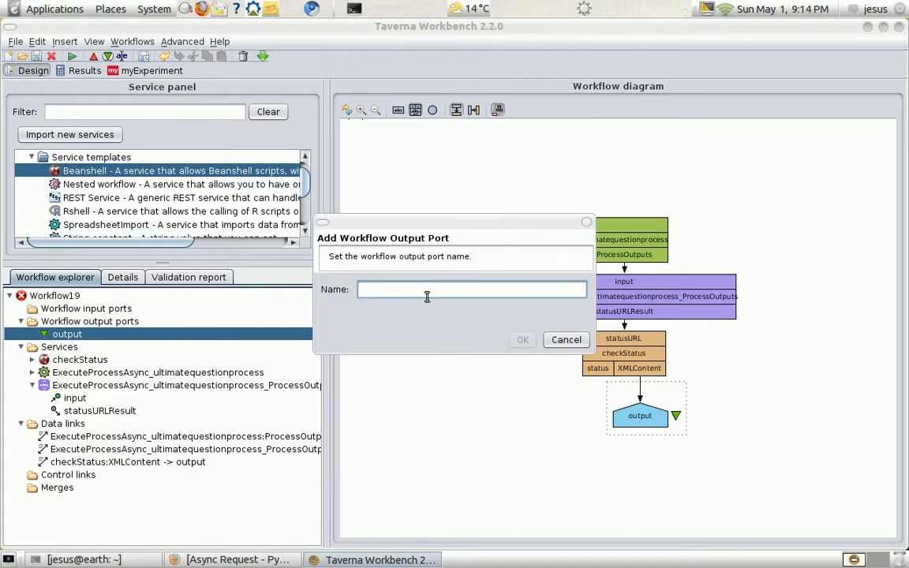
{"action": "type", "text": "status"}
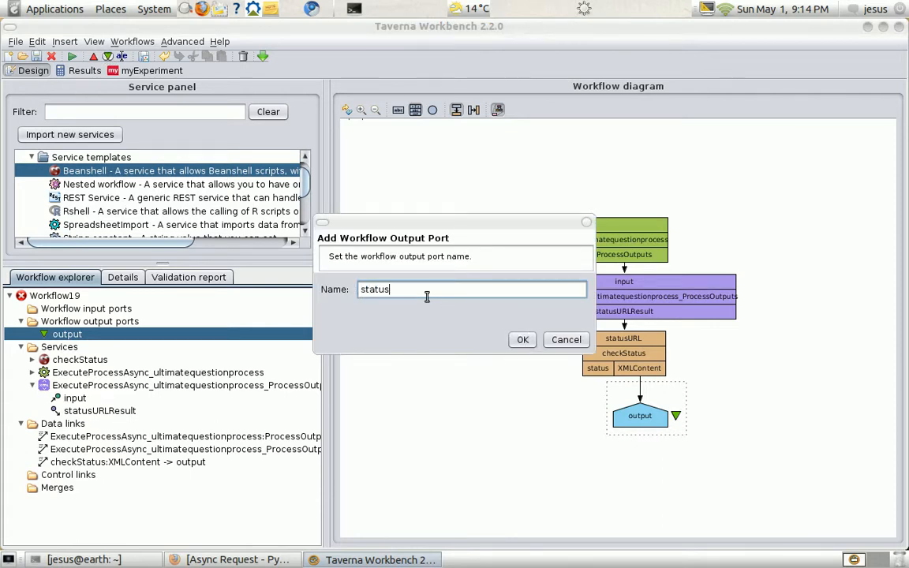
{"action": "left_click", "coordinate": [521, 339]}
{"action": "left_click_drag", "start_coordinate": [582, 416], "coordinate": [597, 370]}
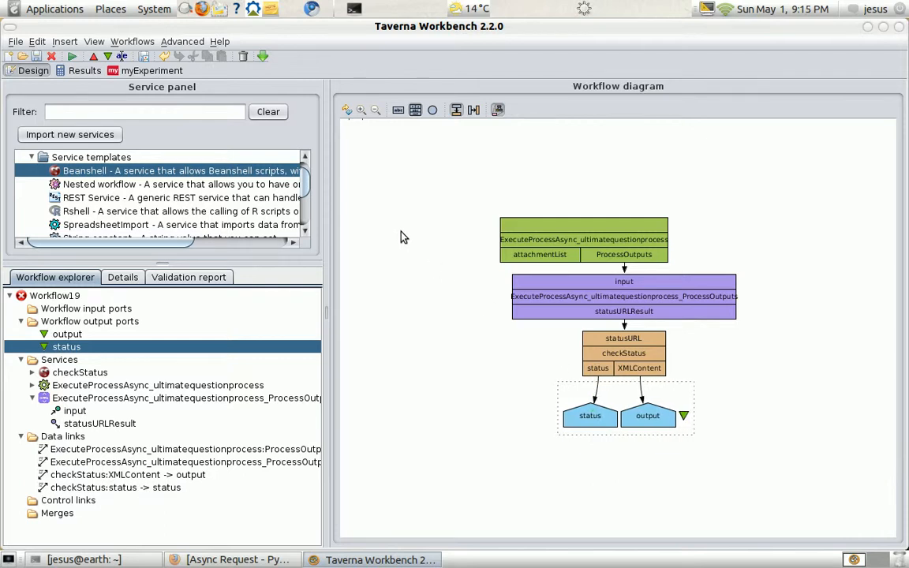
Run the workflow and view the resulting values of the output and status ports.
{"action": "left_click", "coordinate": [72, 56]}
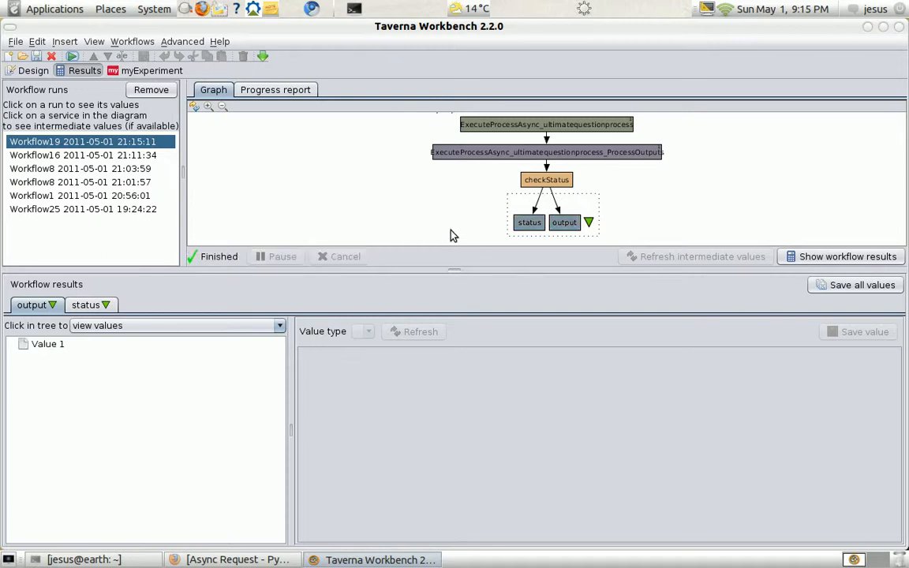
{"action": "left_click", "coordinate": [35, 347]}
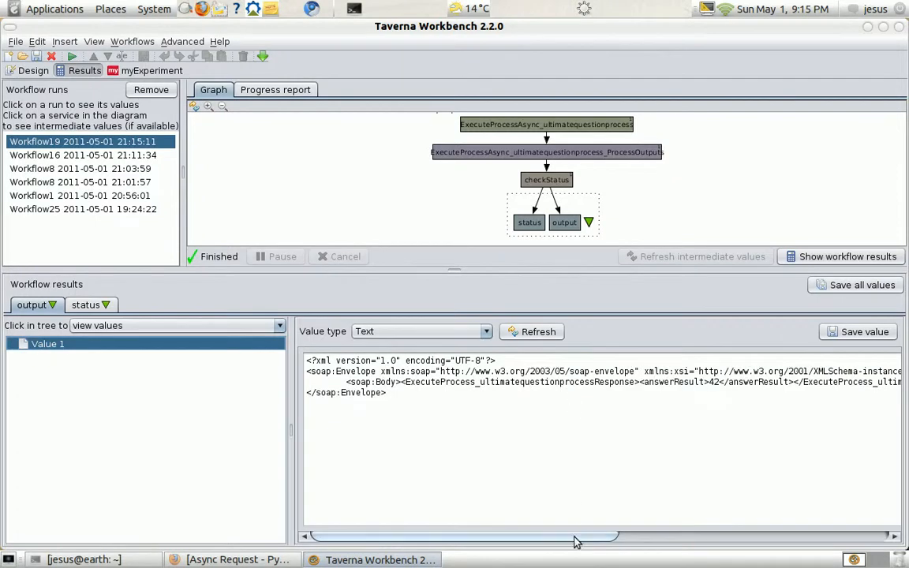
{"action": "left_click_drag", "start_coordinate": [578, 537], "coordinate": [532, 533]}
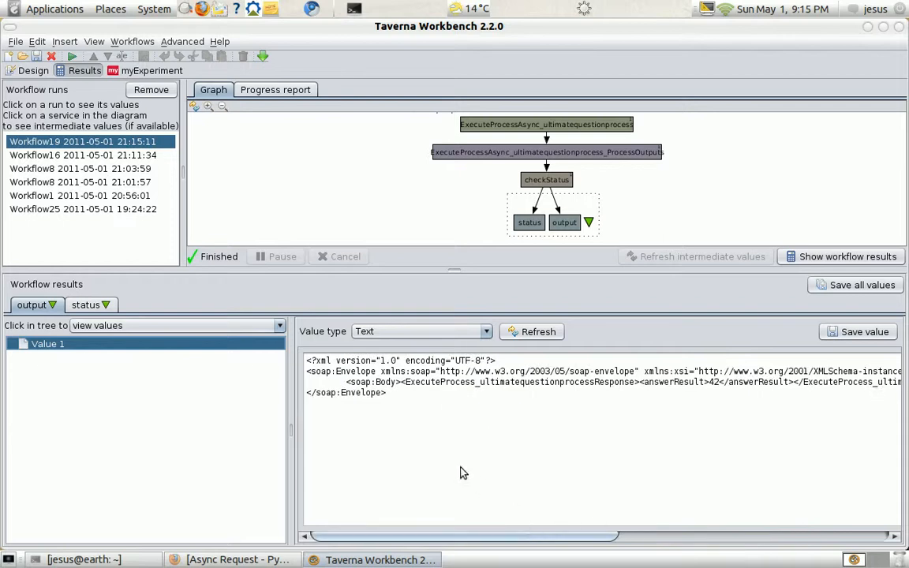
{"action": "left_click", "coordinate": [82, 305]}
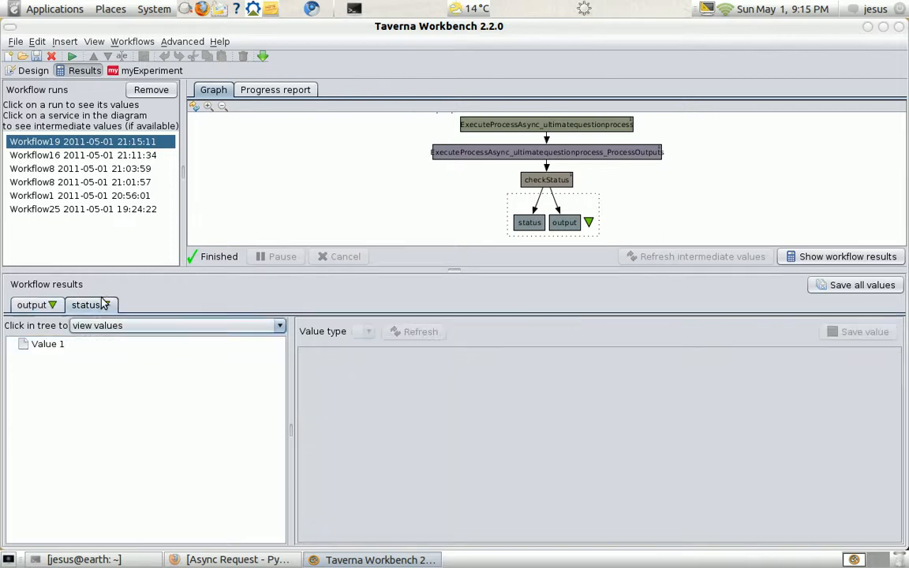
{"action": "left_click", "coordinate": [62, 346]}
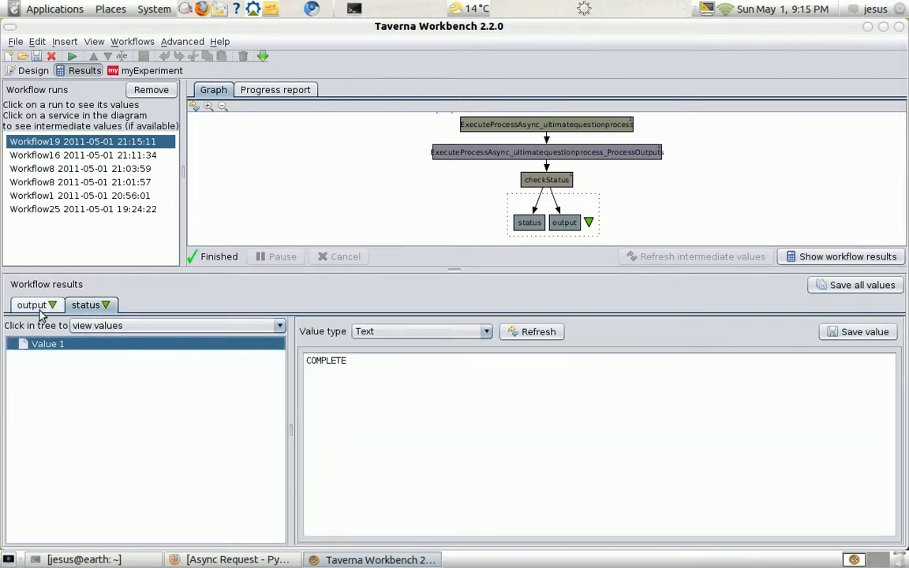
Copy the whole XML value of the output port and add an XPath Service to the workflow design.
{"action": "left_click", "coordinate": [38, 306]}
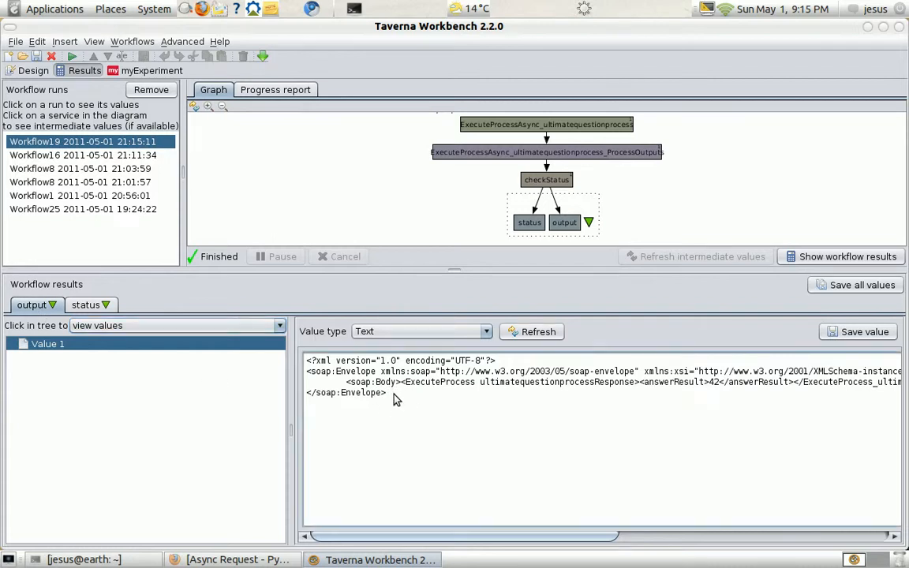
{"action": "left_click_drag", "start_coordinate": [395, 398], "coordinate": [302, 357]}
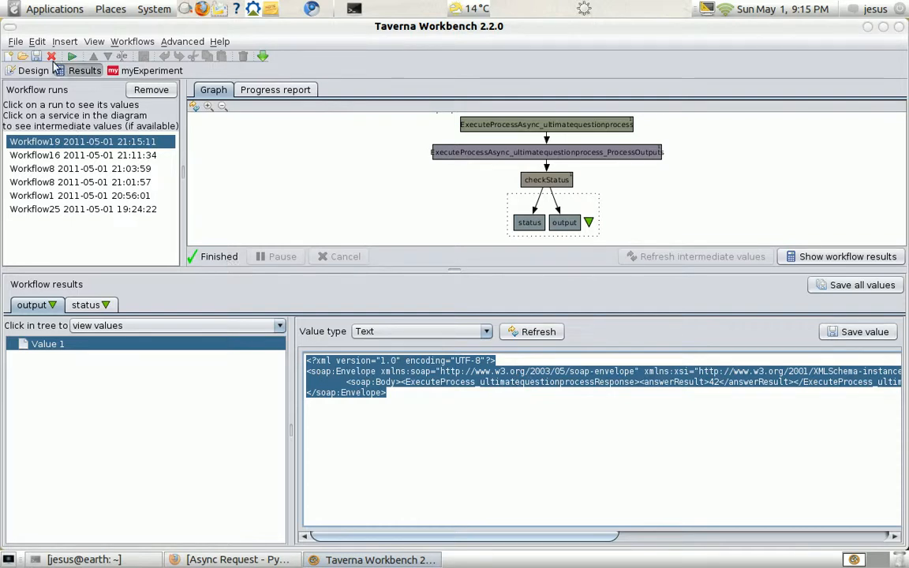
{"action": "left_click", "coordinate": [30, 71]}
{"action": "scroll", "coordinate": [161, 190], "scroll_direction": "up", "scroll_amount": 1}
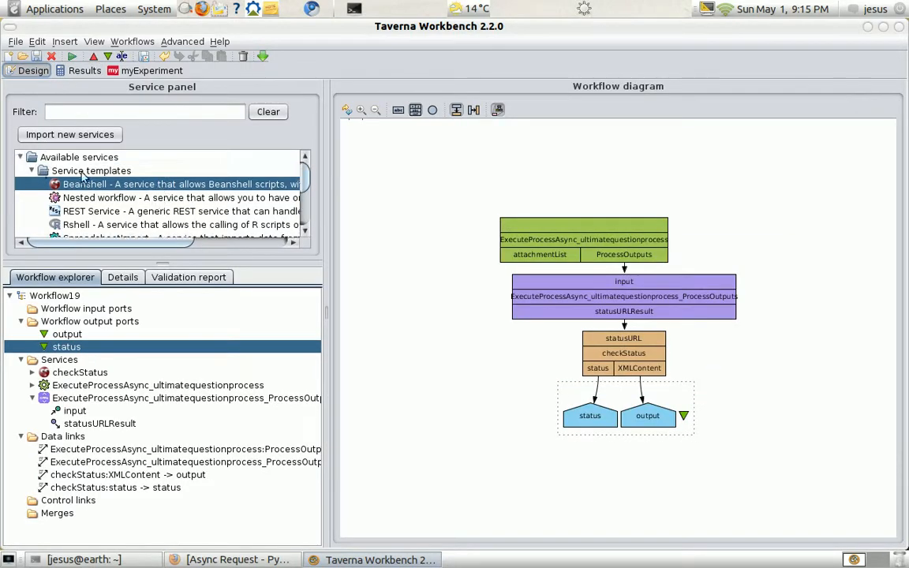
{"action": "scroll", "coordinate": [48, 177], "scroll_direction": "down", "scroll_amount": 3}
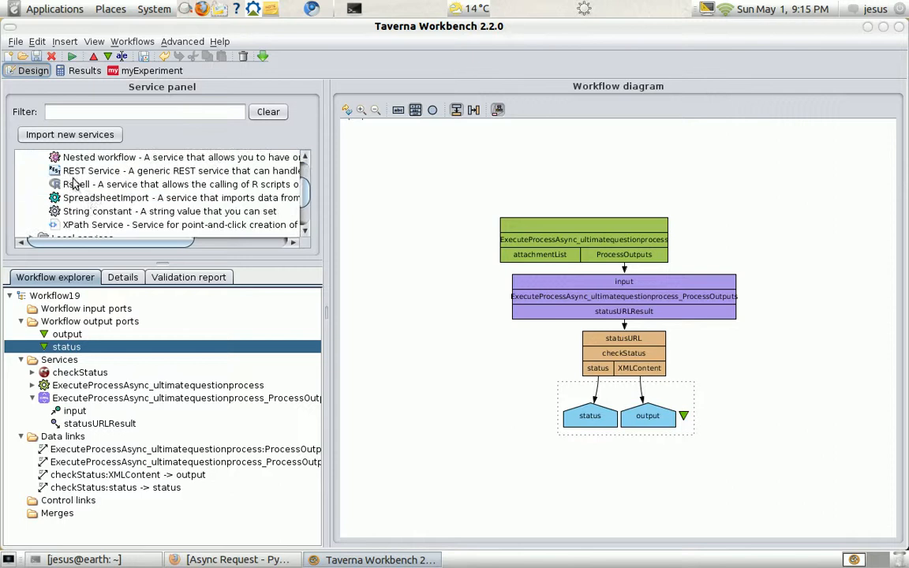
{"action": "left_click", "coordinate": [83, 225]}
{"action": "left_click_drag", "start_coordinate": [377, 221], "coordinate": [477, 199]}
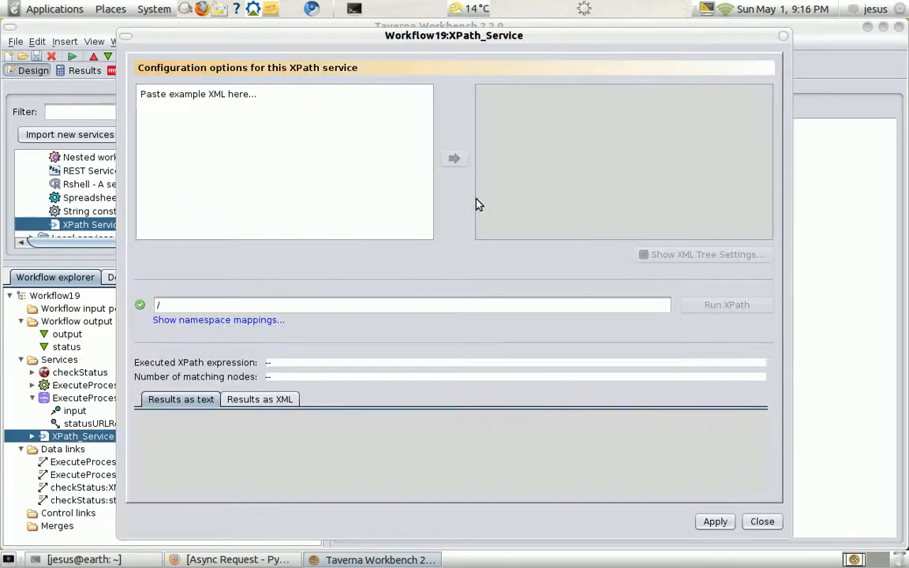
Paste the copied SOAP response as the XPath service's example XML and parse it into a tree.
{"action": "left_click", "coordinate": [300, 95]}
{"action": "key", "text": "ctrl+v"}
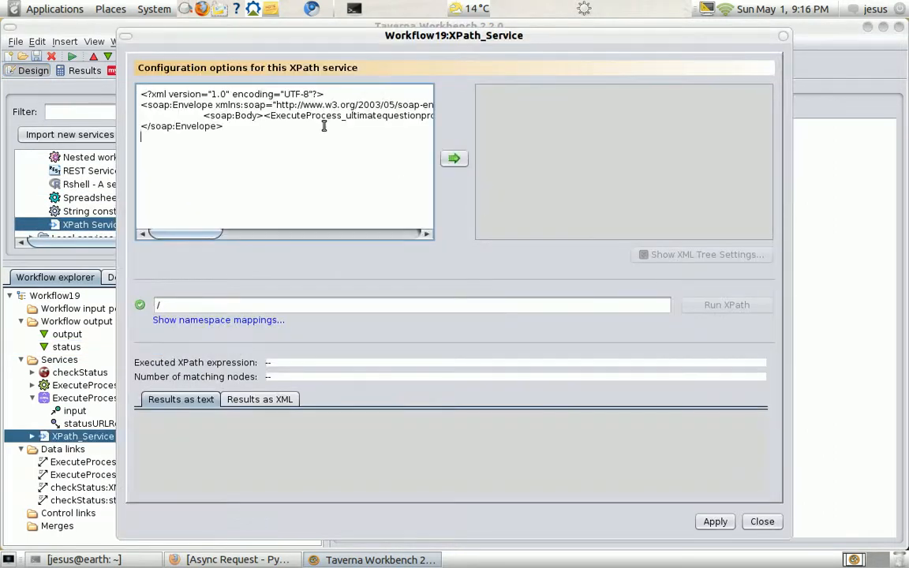
{"action": "left_click", "coordinate": [455, 160]}
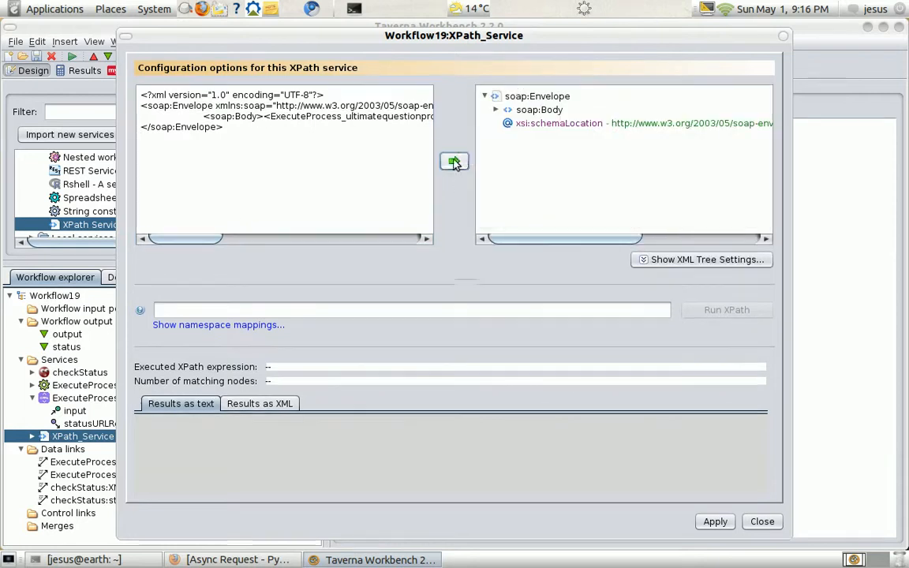
Generate the XPath expression from the answerResult node under ExecuteProcess_ultimatequestionprocessResponse, and test it with the results shown as XML.
{"action": "left_click", "coordinate": [497, 110]}
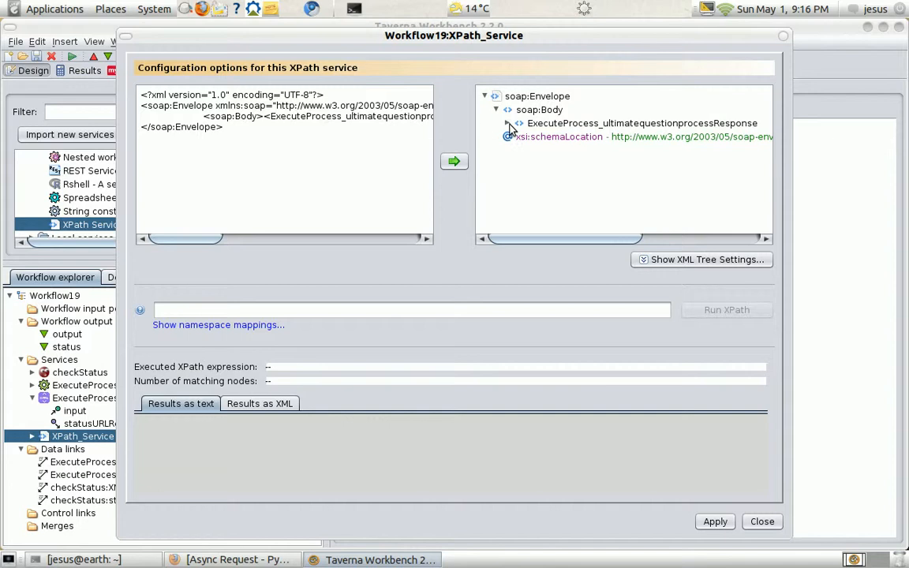
{"action": "left_click", "coordinate": [507, 124]}
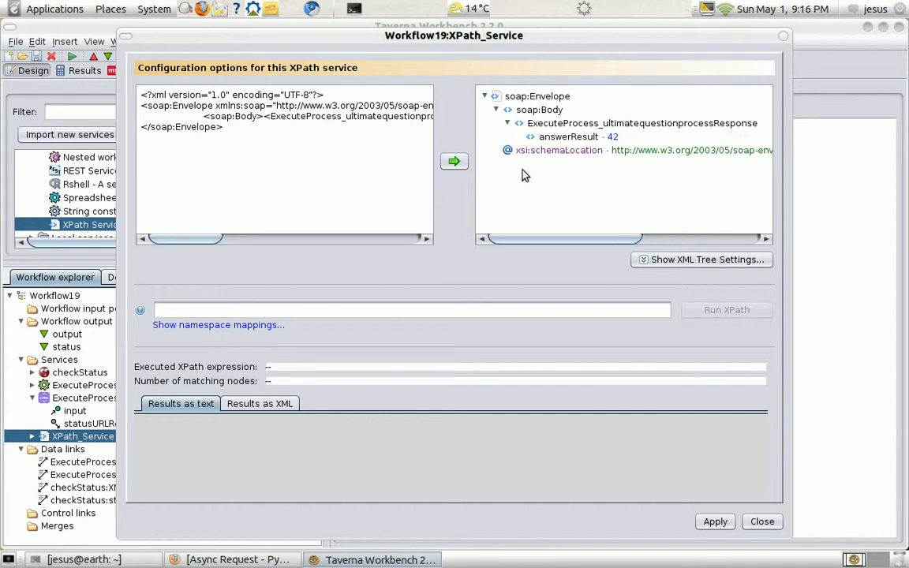
{"action": "left_click", "coordinate": [612, 142]}
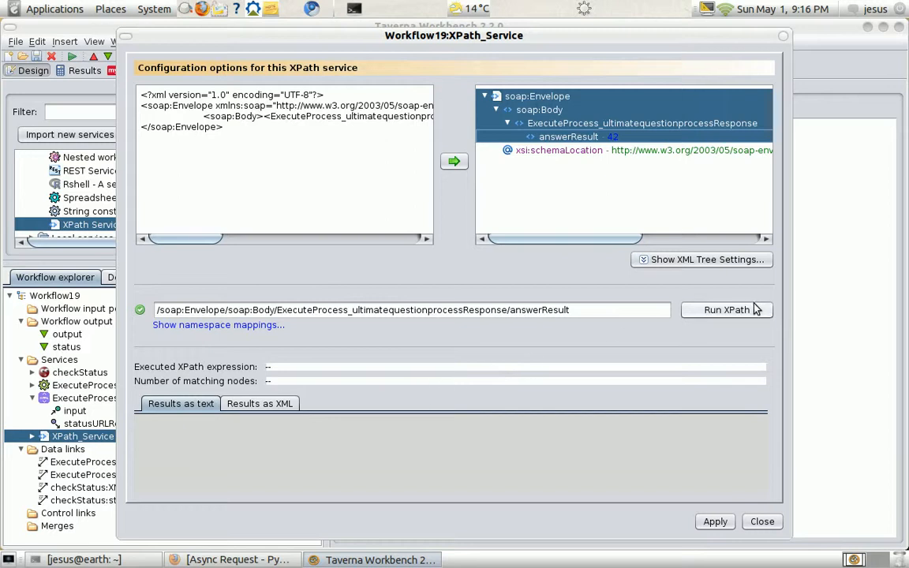
{"action": "left_click", "coordinate": [726, 310]}
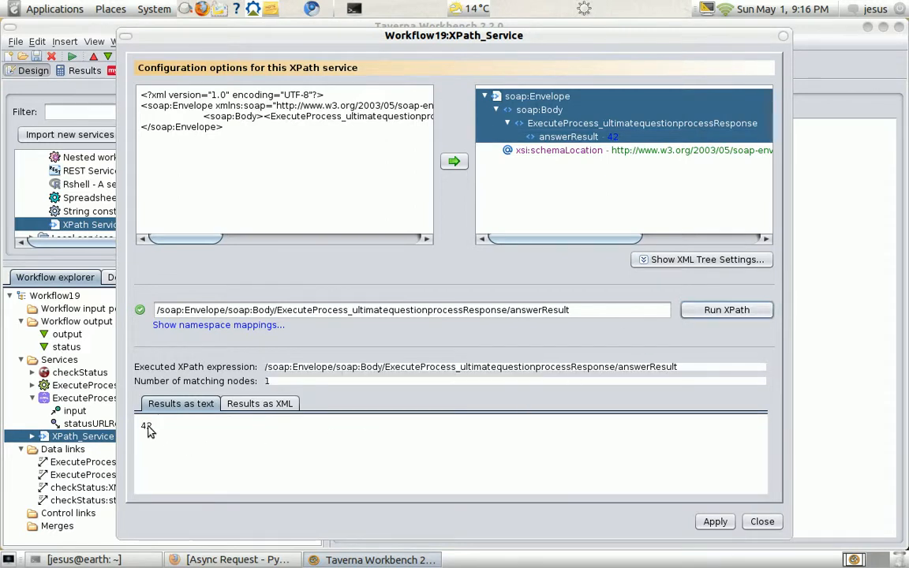
{"action": "left_click", "coordinate": [250, 405]}
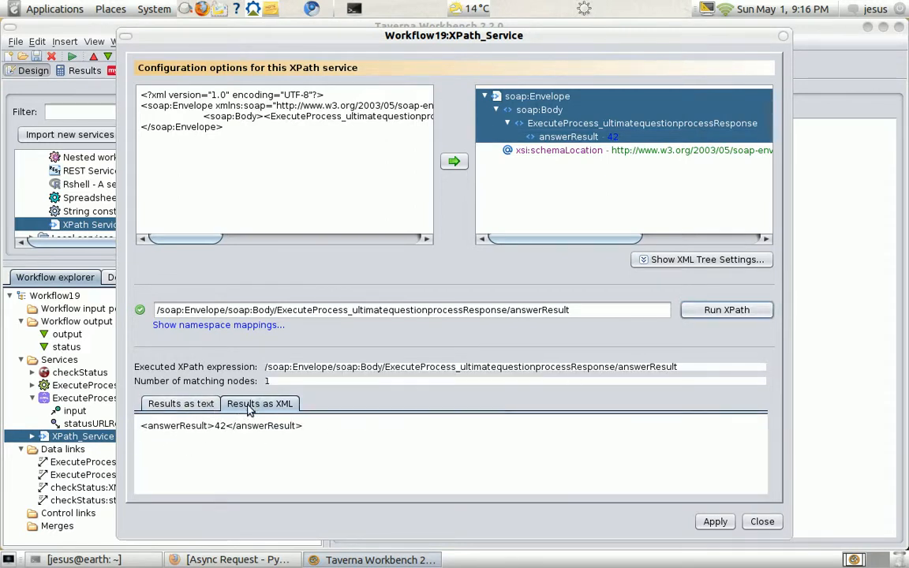
Append /text() to the XPath expression, rerun it, and apply the XPath service configuration.
{"action": "left_click", "coordinate": [598, 315]}
{"action": "type", "text": "/text("}
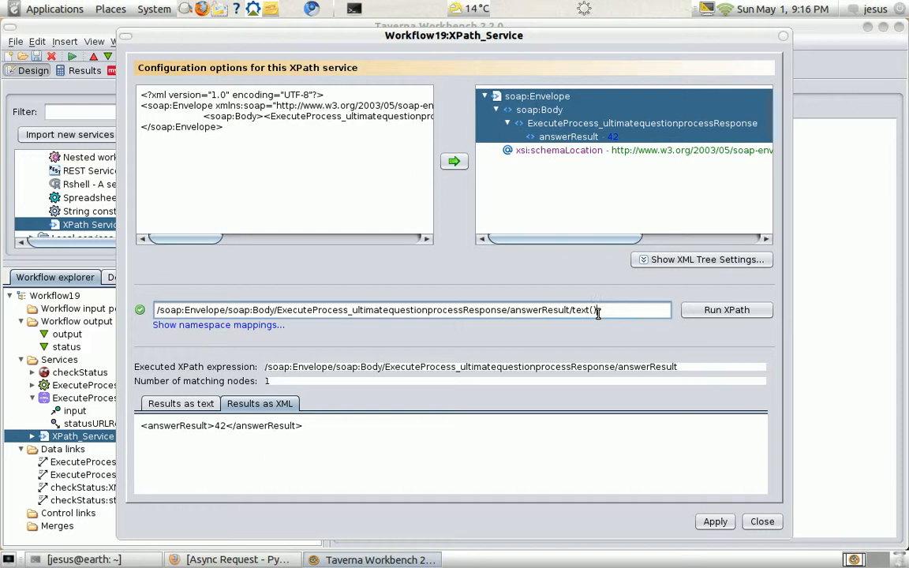
{"action": "left_click", "coordinate": [714, 310]}
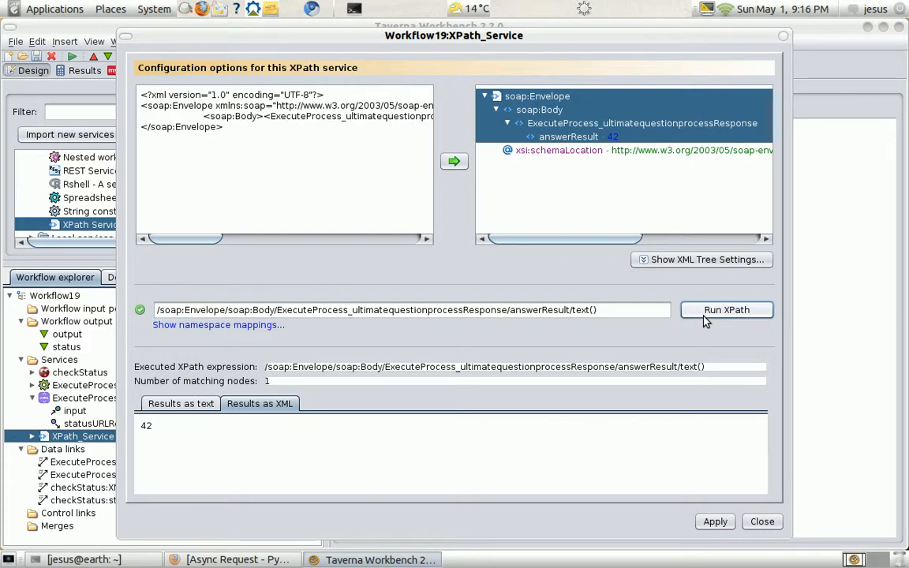
{"action": "left_click", "coordinate": [718, 523]}
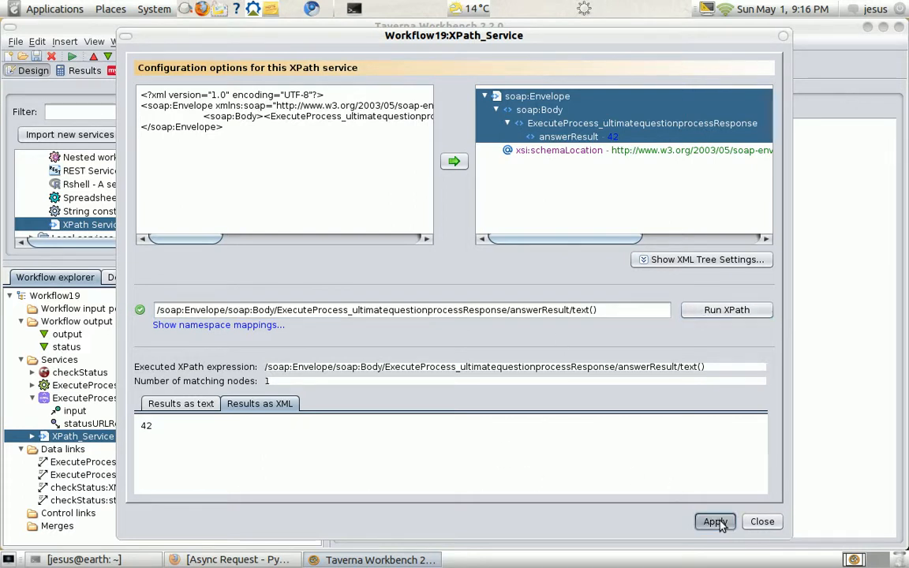
{"action": "left_click", "coordinate": [761, 523]}
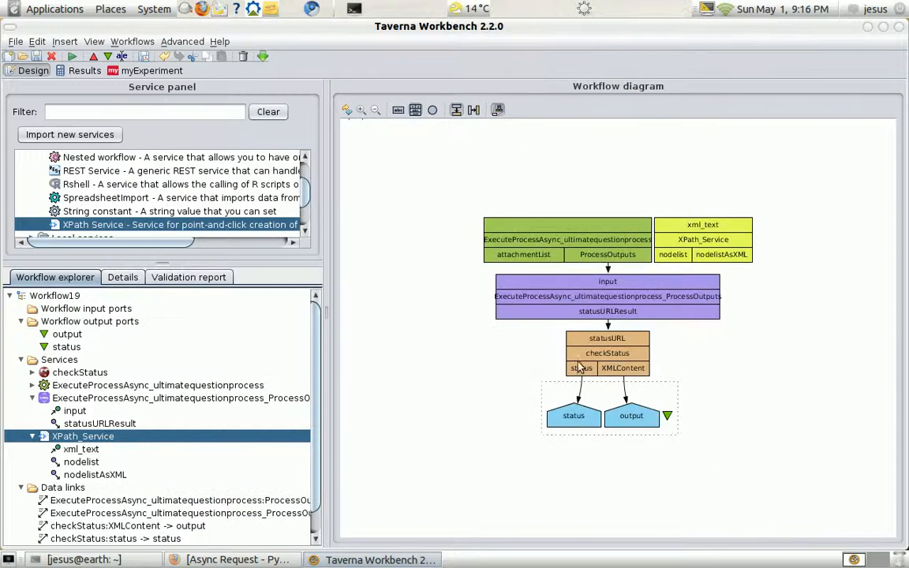
Replace the direct link from checkStatus's XMLContent to output with one through XPath_Service, using its xml_text input and nodelistAsXML output.
{"action": "left_click_drag", "start_coordinate": [643, 367], "coordinate": [723, 248]}
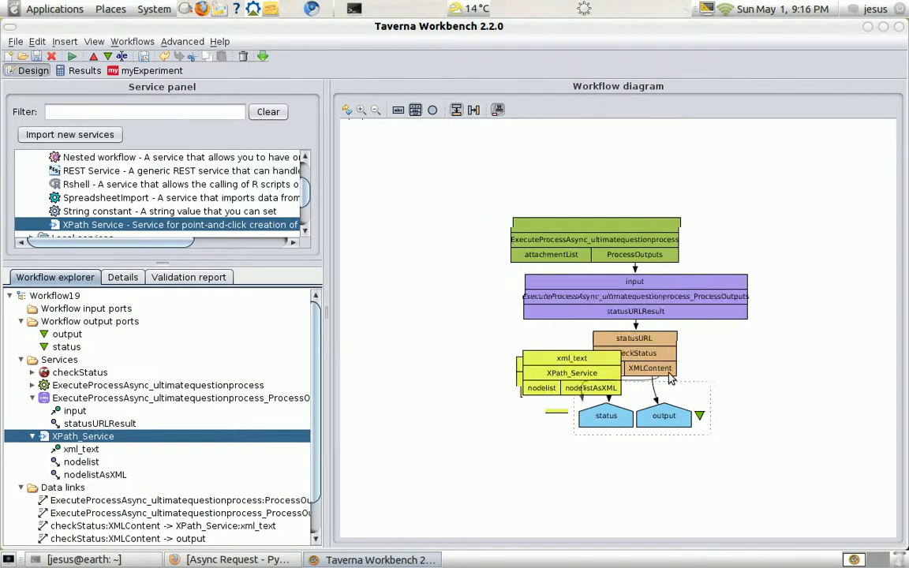
{"action": "left_click", "coordinate": [665, 404]}
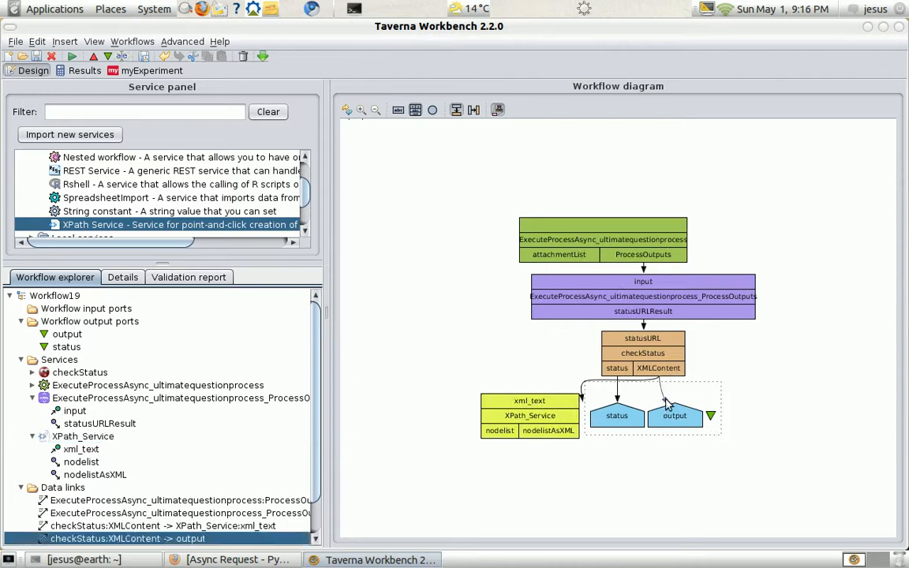
{"action": "key", "text": "Delete"}
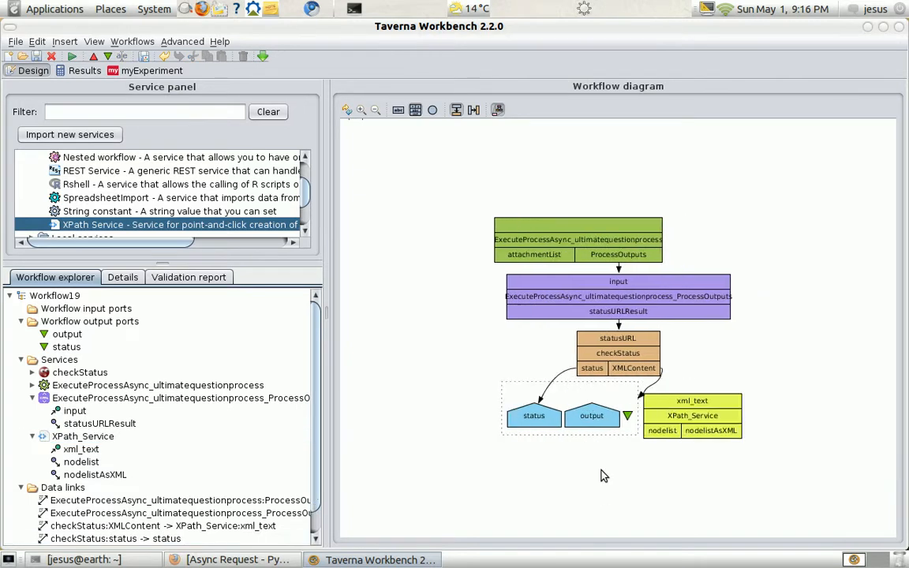
{"action": "left_click_drag", "start_coordinate": [714, 432], "coordinate": [588, 420]}
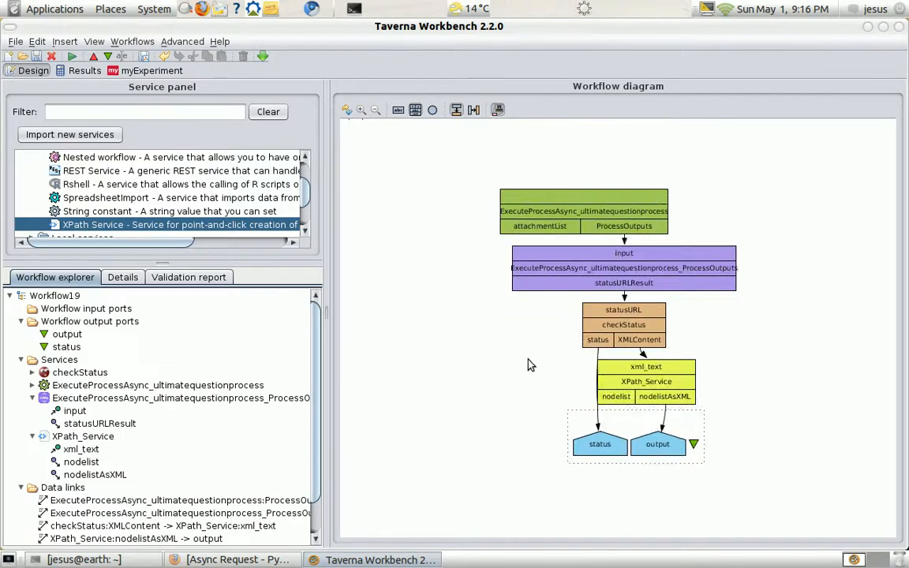
Add a workflow output port named statusURL and link the statusURLResult output to it.
{"action": "left_click", "coordinate": [107, 57]}
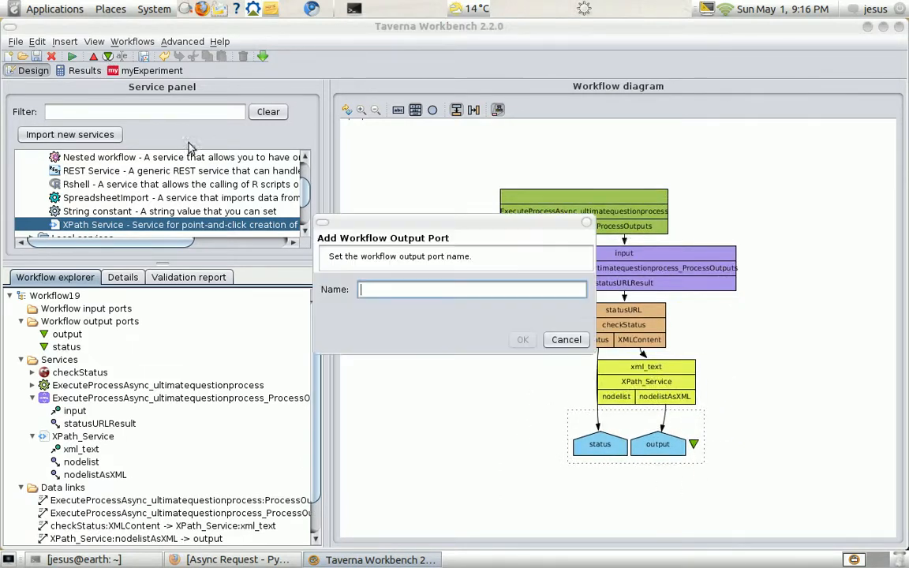
{"action": "type", "text": "st"}
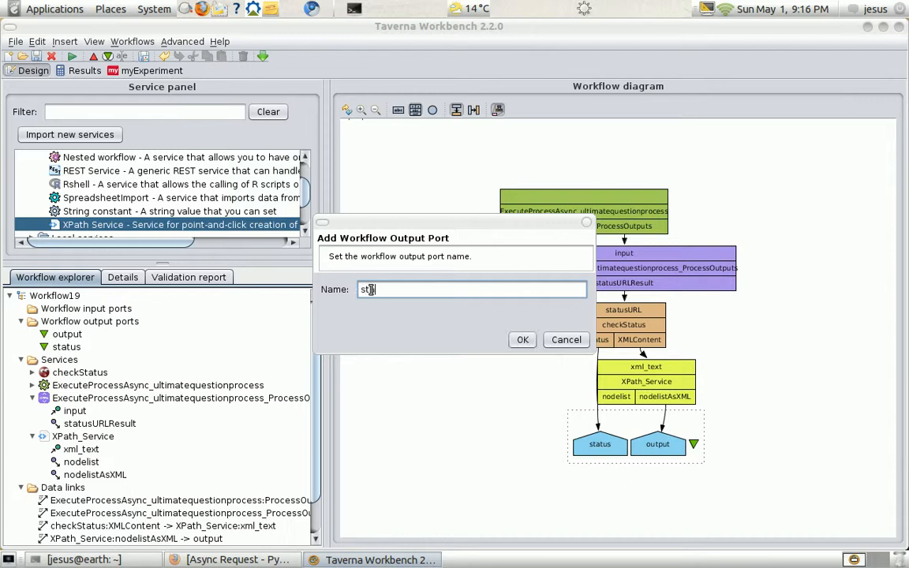
{"action": "type", "text": "atusURL"}
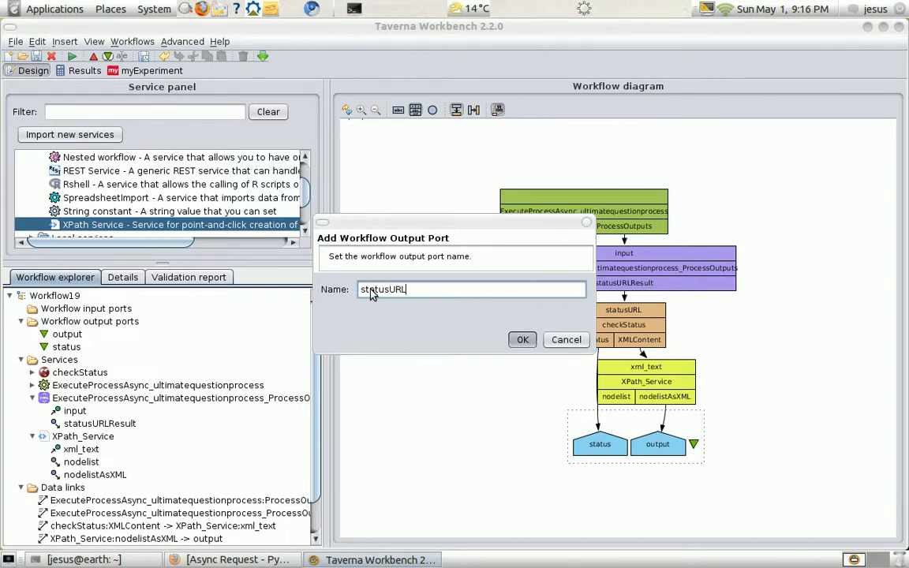
{"action": "key", "text": "Return"}
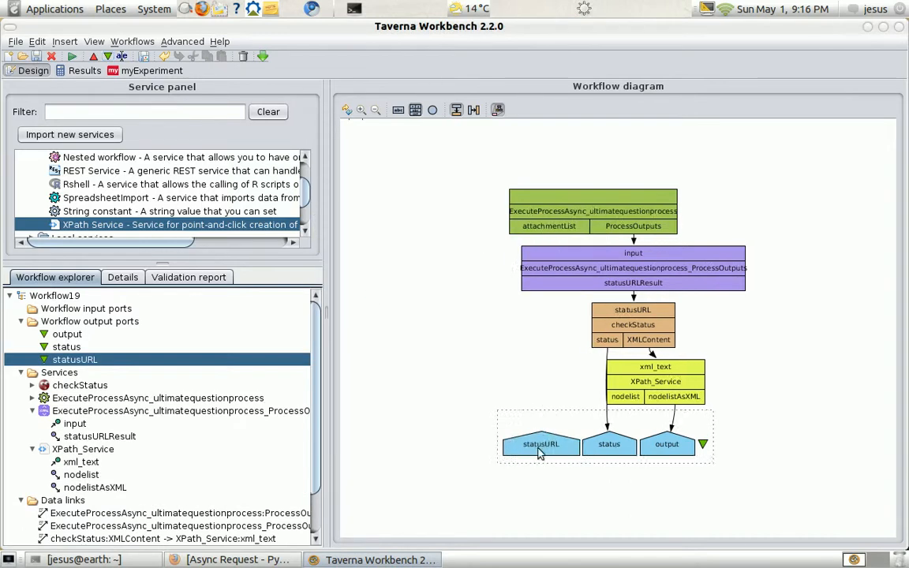
{"action": "left_click_drag", "start_coordinate": [538, 452], "coordinate": [597, 288]}
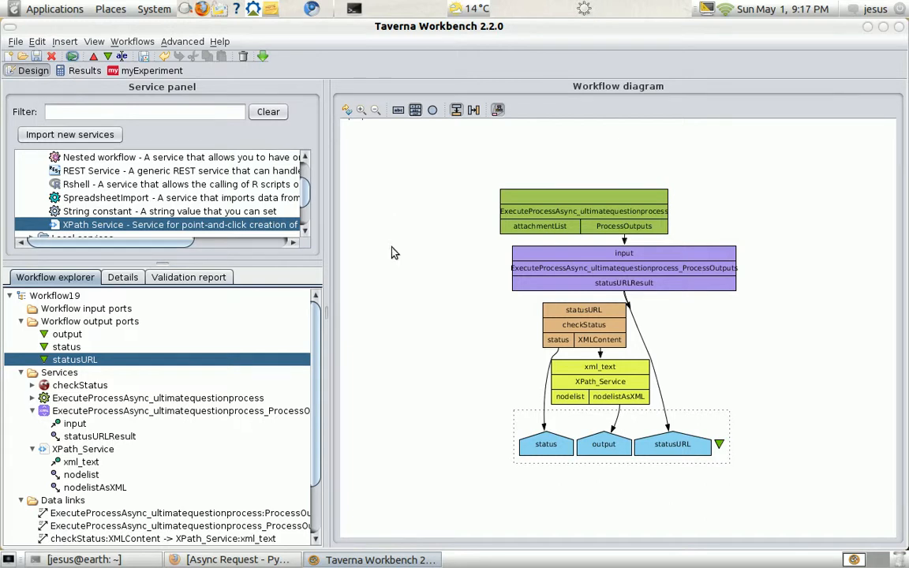
Run the workflow again and view the value of the statusURL output.
{"action": "key", "text": "ctrl+r"}
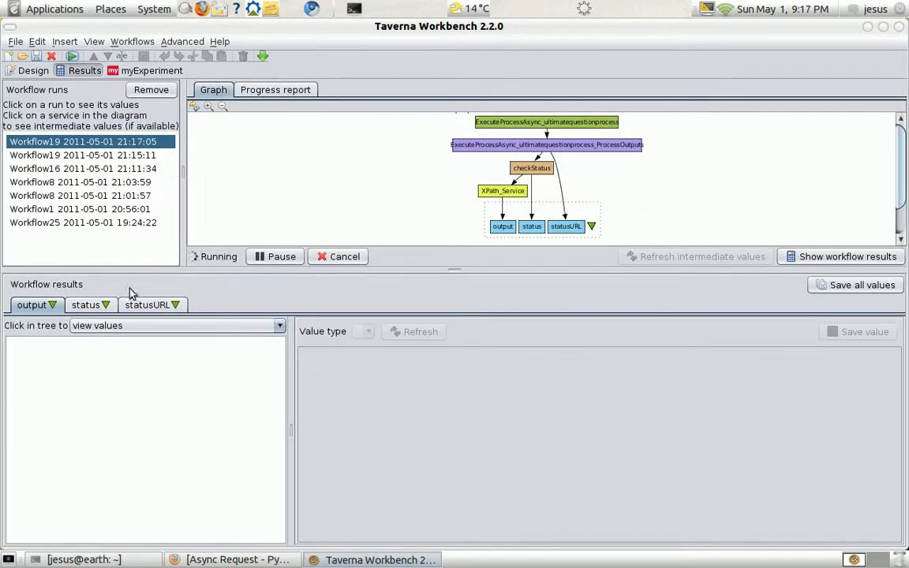
{"action": "left_click", "coordinate": [151, 306]}
{"action": "left_click", "coordinate": [48, 344]}
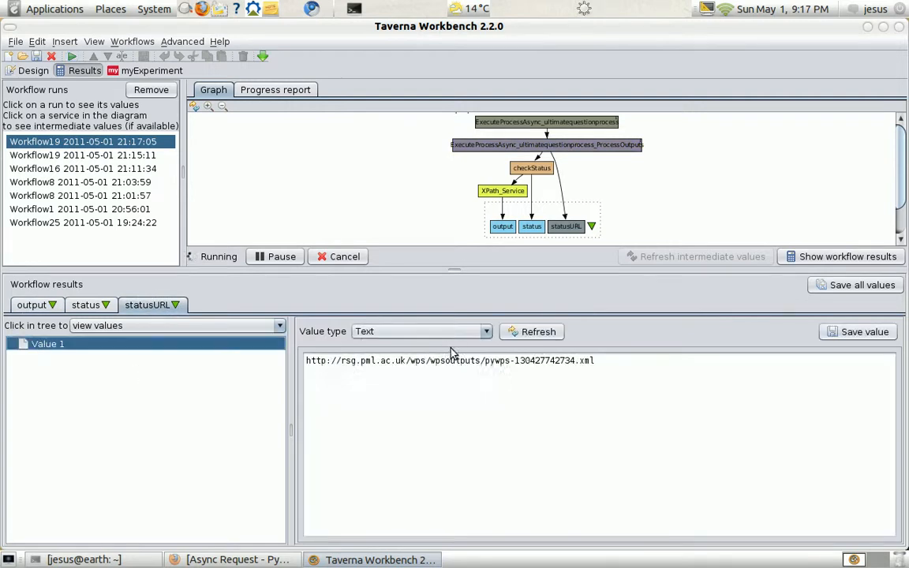
Copy the statusURL value from the workflow results and open that status document in Firefox.
{"action": "double_click", "coordinate": [534, 360]}
{"action": "triple_click", "coordinate": [533, 359]}
{"action": "key", "text": "ctrl+c"}
{"action": "left_click", "coordinate": [533, 360]}
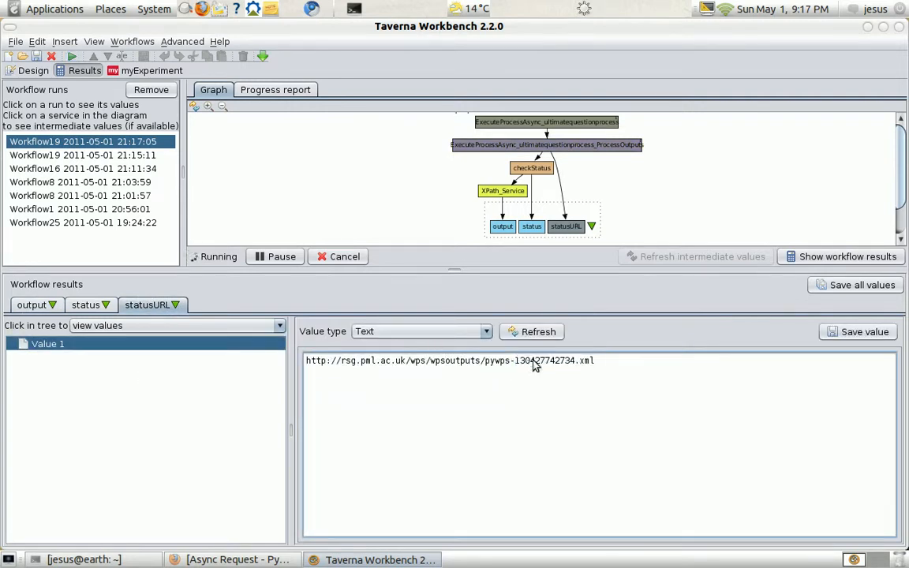
{"action": "triple_click", "coordinate": [533, 360]}
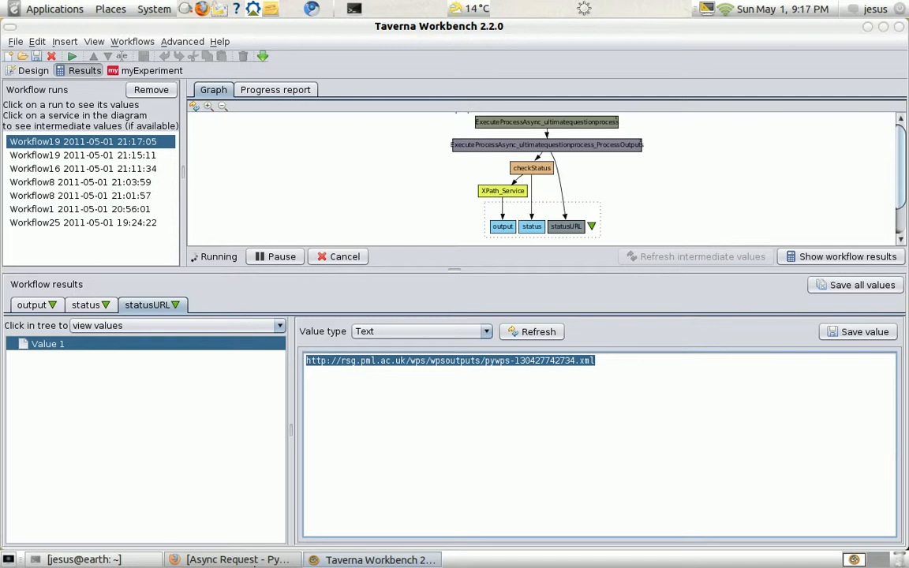
{"action": "left_click", "coordinate": [237, 559]}
{"action": "left_click", "coordinate": [382, 67]}
{"action": "key", "text": "ctrl+v"}
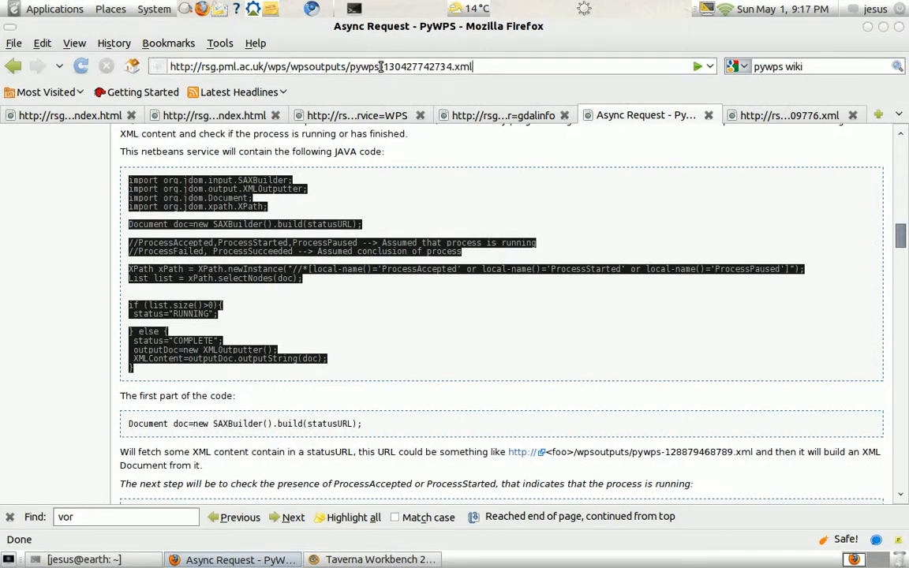
{"action": "key", "text": "Return"}
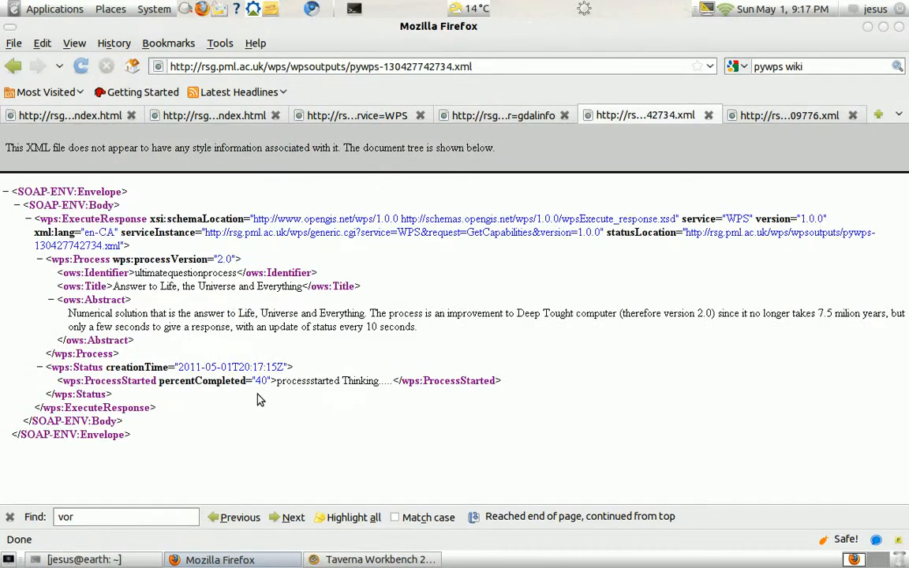
Reload the process status document repeatedly to follow the progress of ultimatequestionprocess until it completes.
{"action": "left_click", "coordinate": [87, 60]}
{"action": "left_click", "coordinate": [82, 68]}
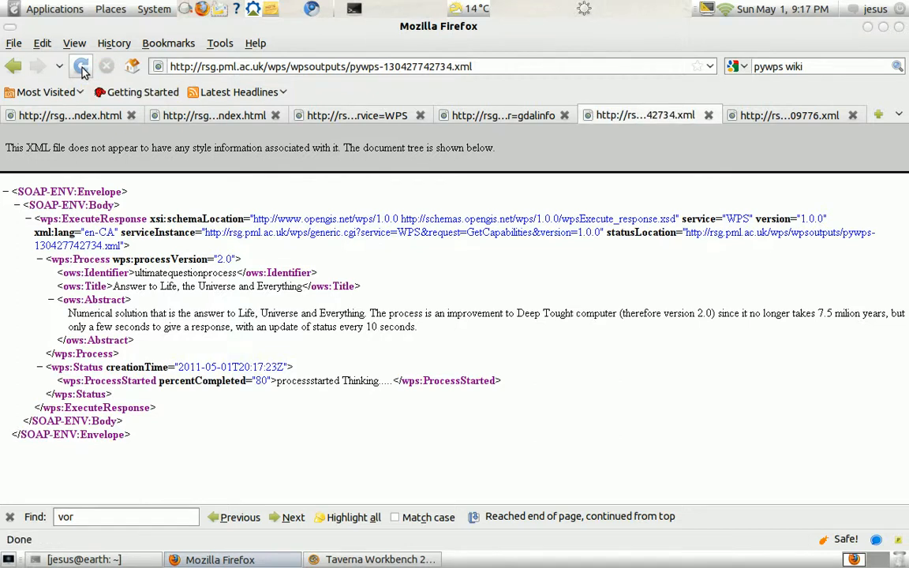
{"action": "left_click", "coordinate": [81, 68]}
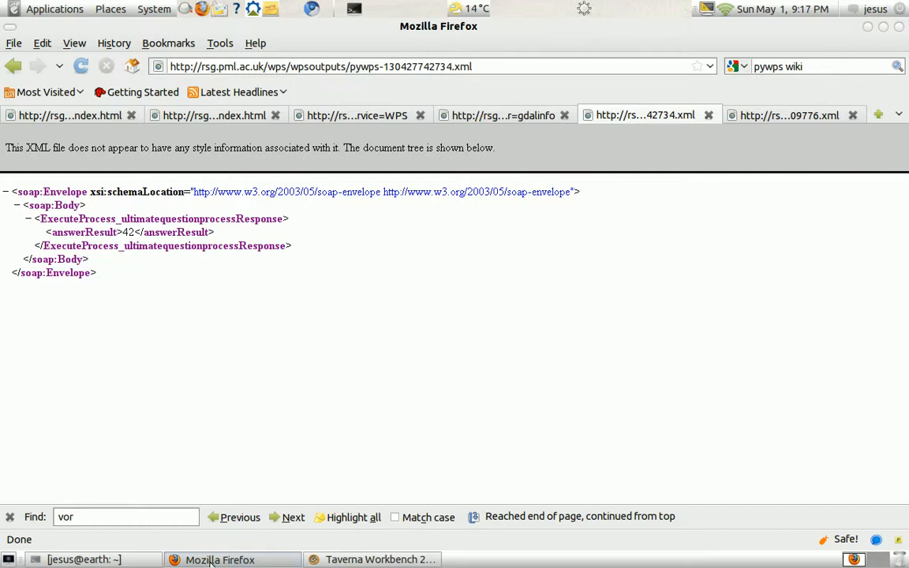
Switch back to Taverna Workbench, view the output and status values of the latest run, and return to the workflow design.
{"action": "key", "text": "alt+Tab"}
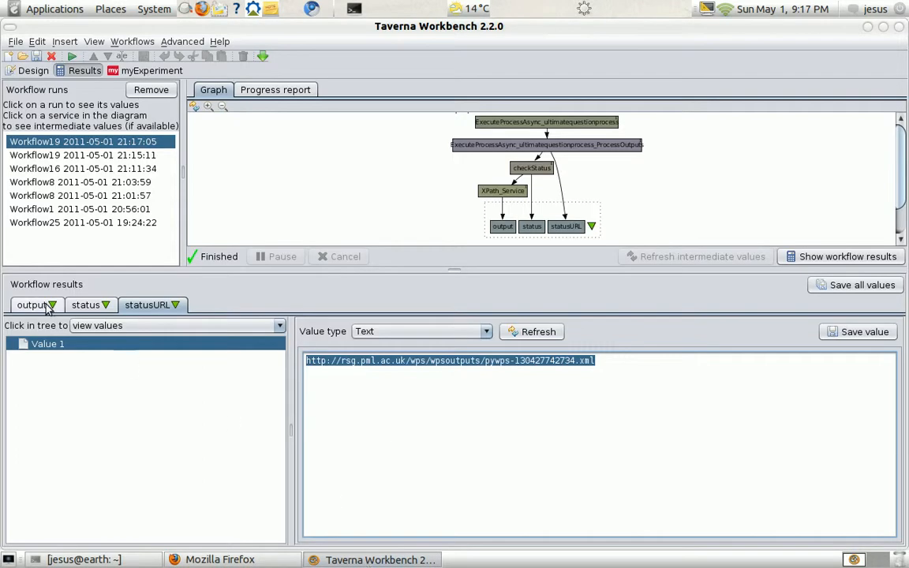
{"action": "left_click", "coordinate": [84, 307]}
{"action": "left_click", "coordinate": [55, 359]}
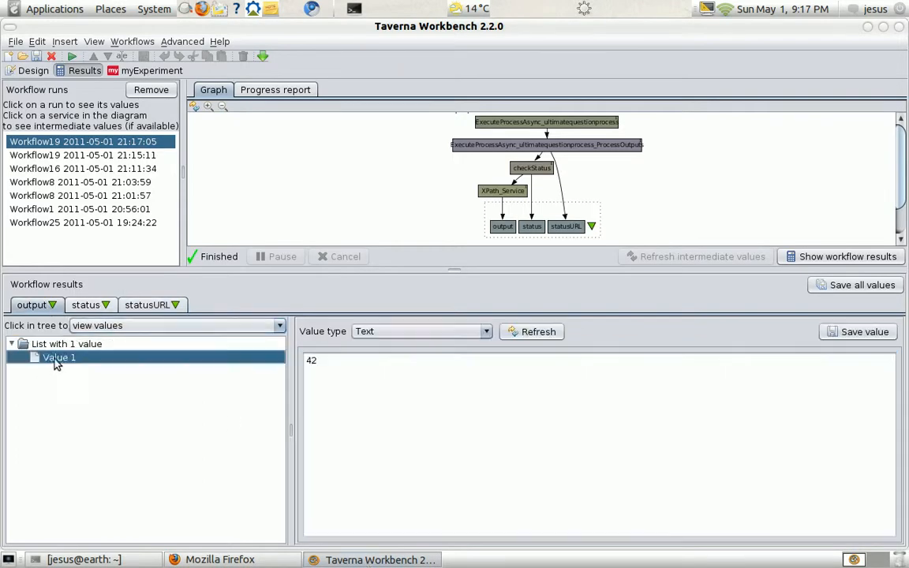
{"action": "left_click", "coordinate": [93, 306]}
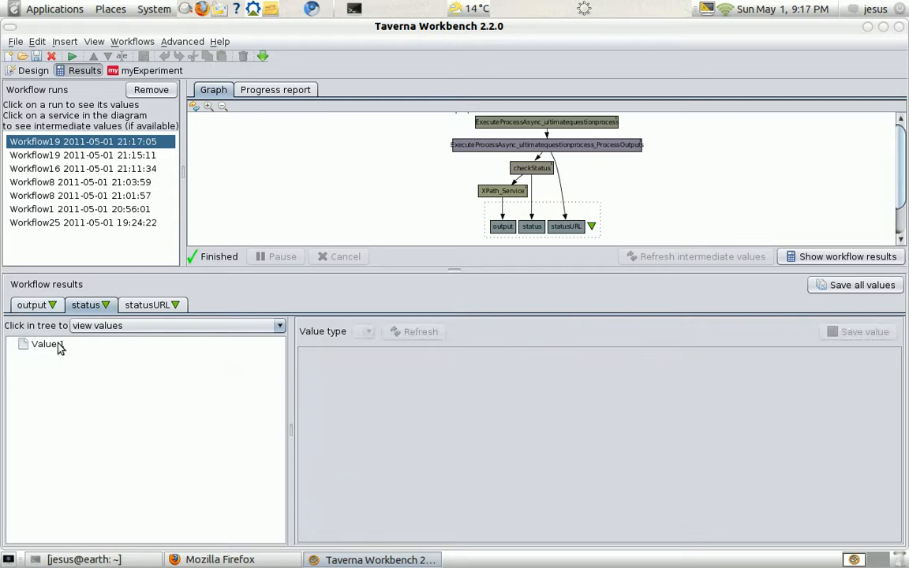
{"action": "left_click", "coordinate": [60, 344]}
{"action": "left_click", "coordinate": [33, 305]}
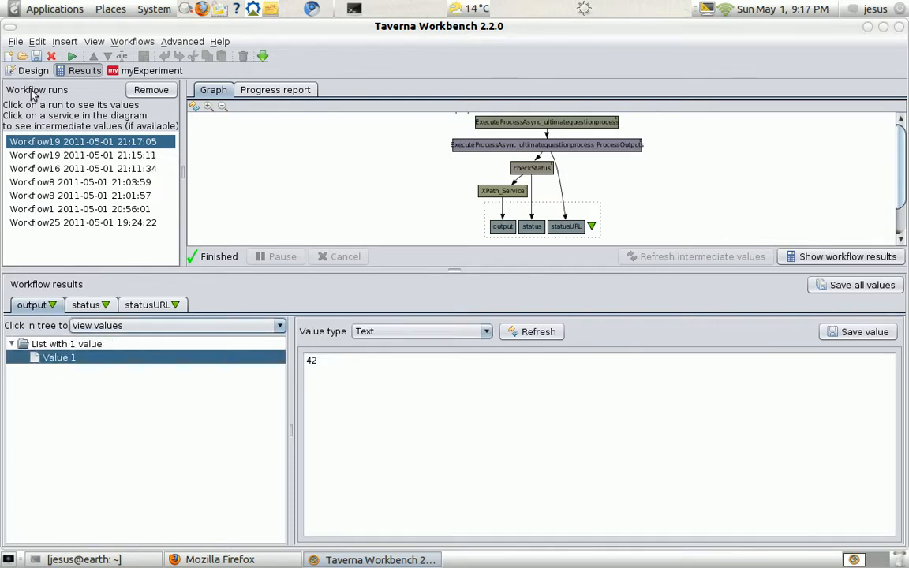
{"action": "left_click", "coordinate": [33, 71]}
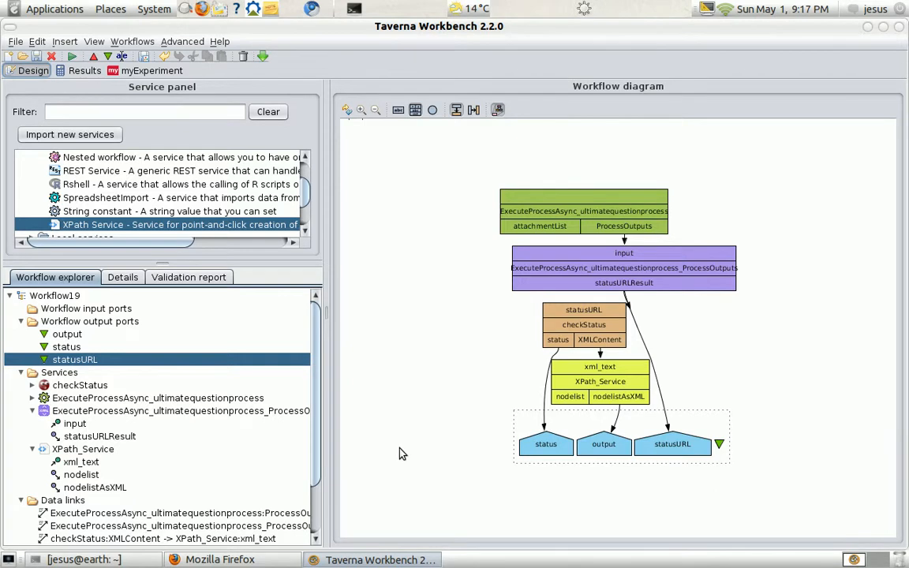
Switch to Firefox and open wiki.rsg.pml.ac.uk/pywps/index.php/Main_Page in the tab showing the WPS index page.
{"action": "left_click", "coordinate": [251, 559]}
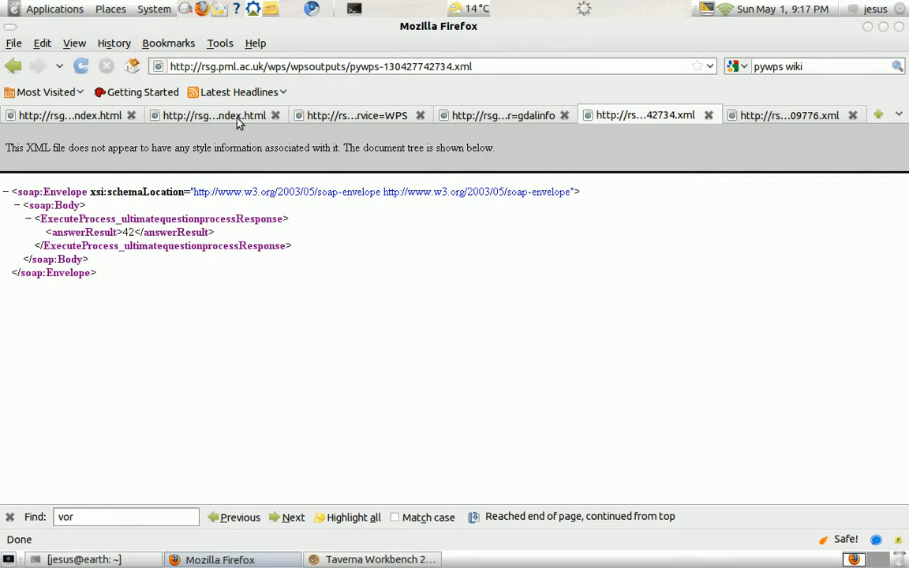
{"action": "left_click", "coordinate": [69, 116]}
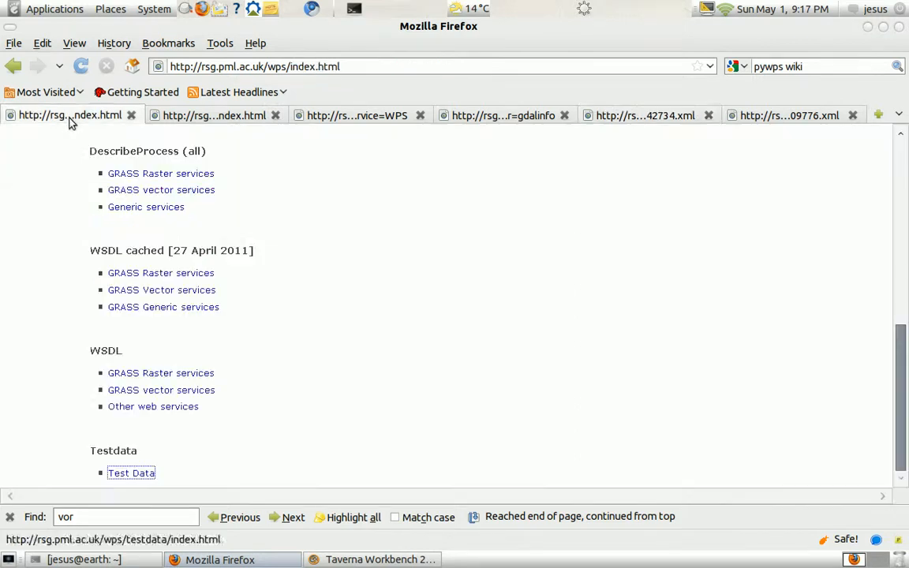
{"action": "left_click", "coordinate": [305, 66]}
{"action": "type", "text": "wiki."}
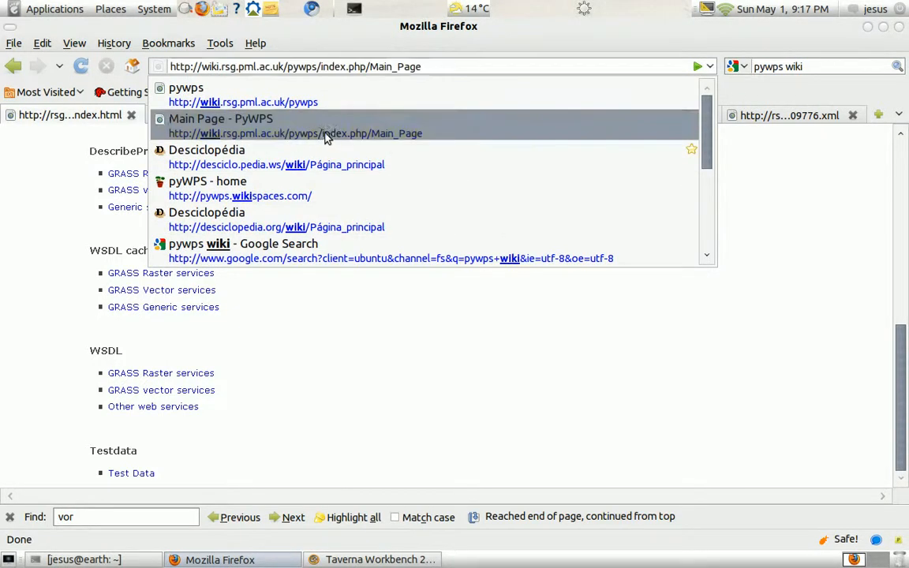
{"action": "left_click", "coordinate": [324, 136]}
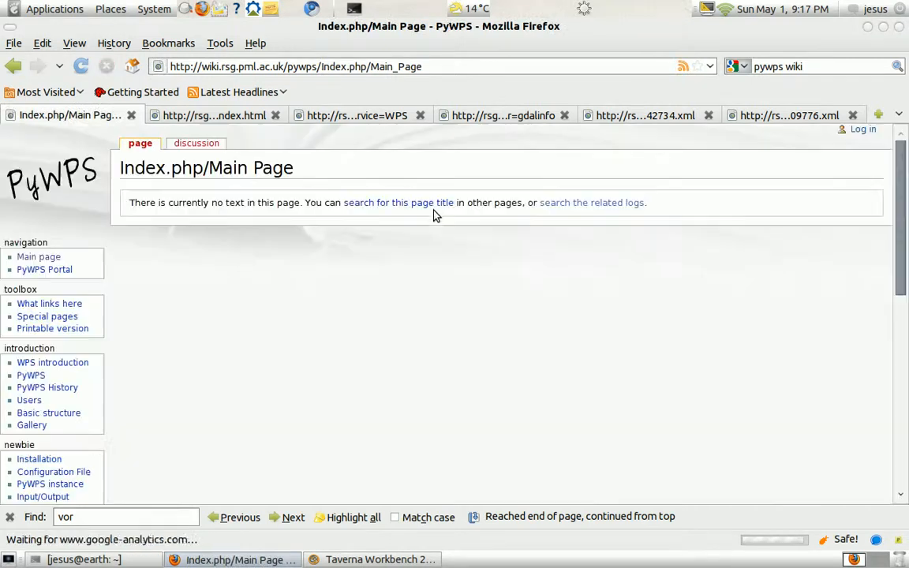
Open the wiki's Async Request page from the taverna topics and review it through the section on the new XML parsing strategy.
{"action": "scroll", "coordinate": [274, 354], "scroll_direction": "down", "scroll_amount": 6}
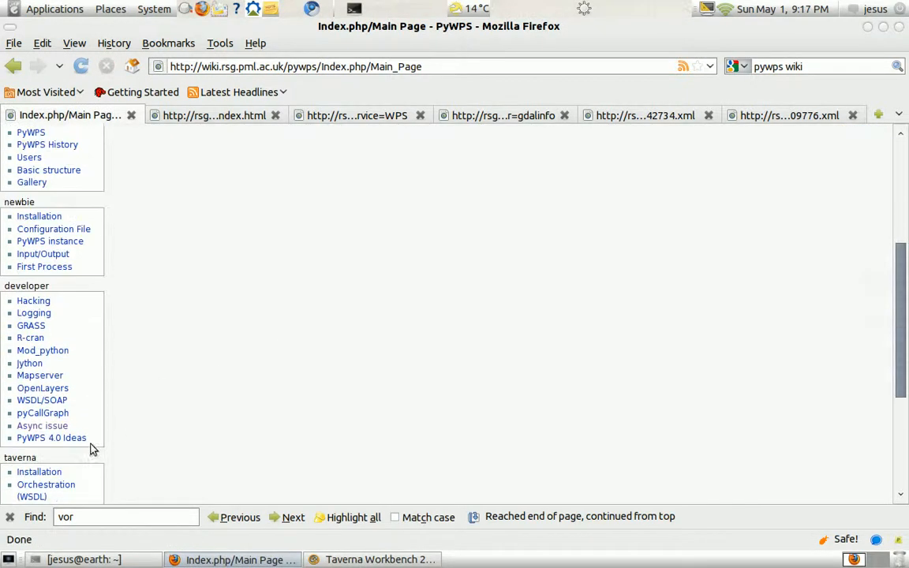
{"action": "scroll", "coordinate": [79, 449], "scroll_direction": "down", "scroll_amount": 4}
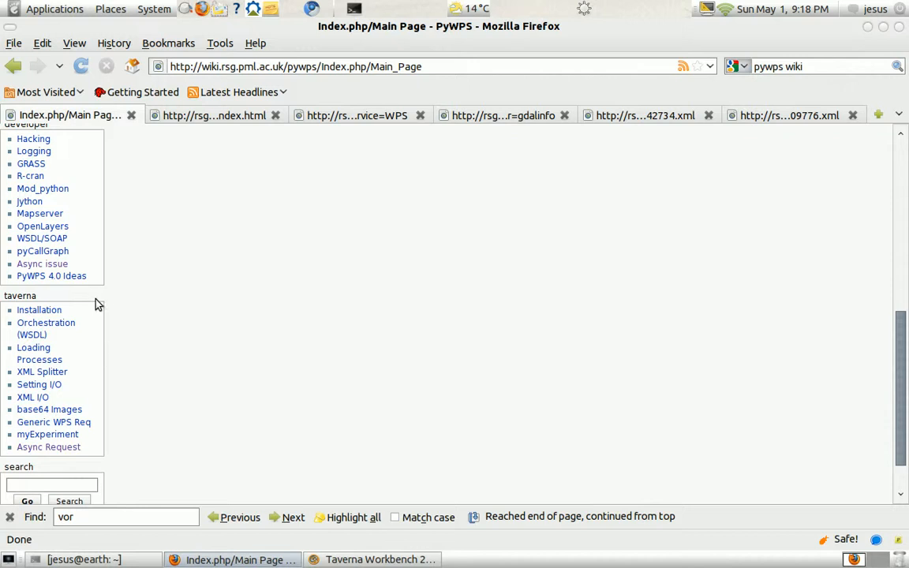
{"action": "left_click", "coordinate": [49, 449]}
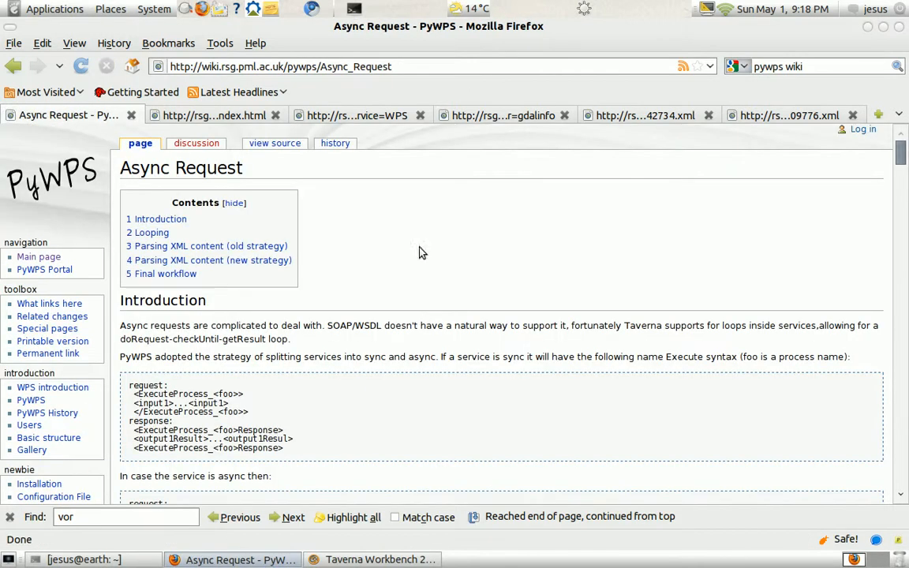
{"action": "scroll", "coordinate": [389, 303], "scroll_direction": "down", "scroll_amount": 15}
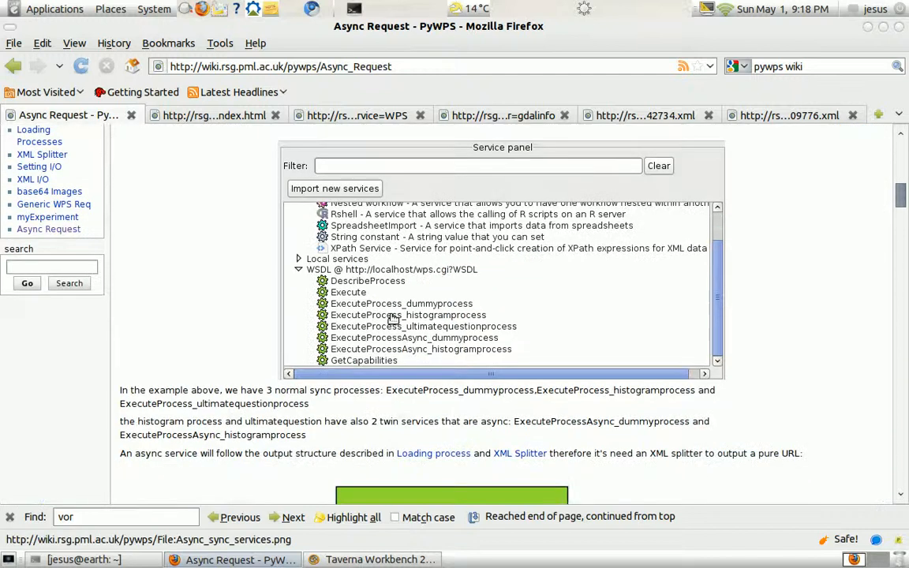
{"action": "scroll", "coordinate": [395, 321], "scroll_direction": "down", "scroll_amount": 10}
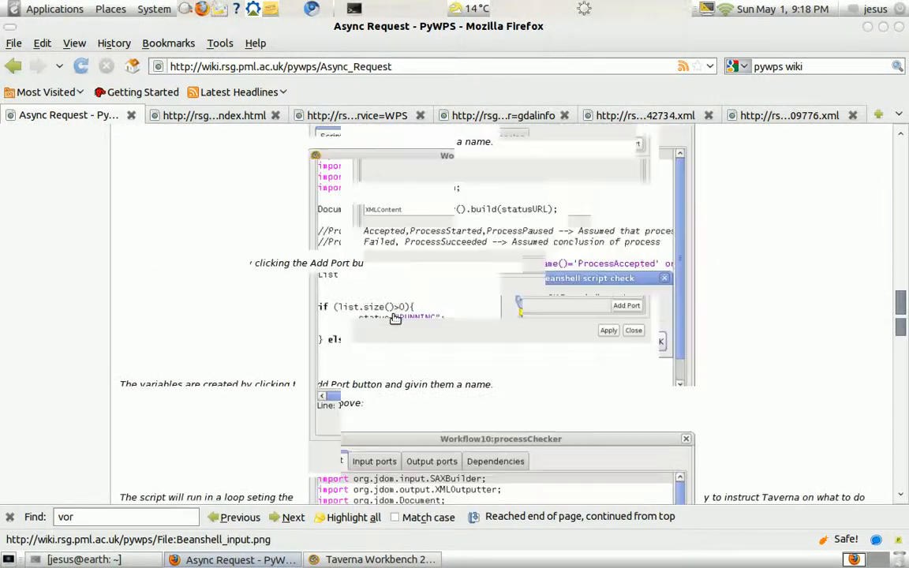
{"action": "scroll", "coordinate": [393, 318], "scroll_direction": "down", "scroll_amount": 10}
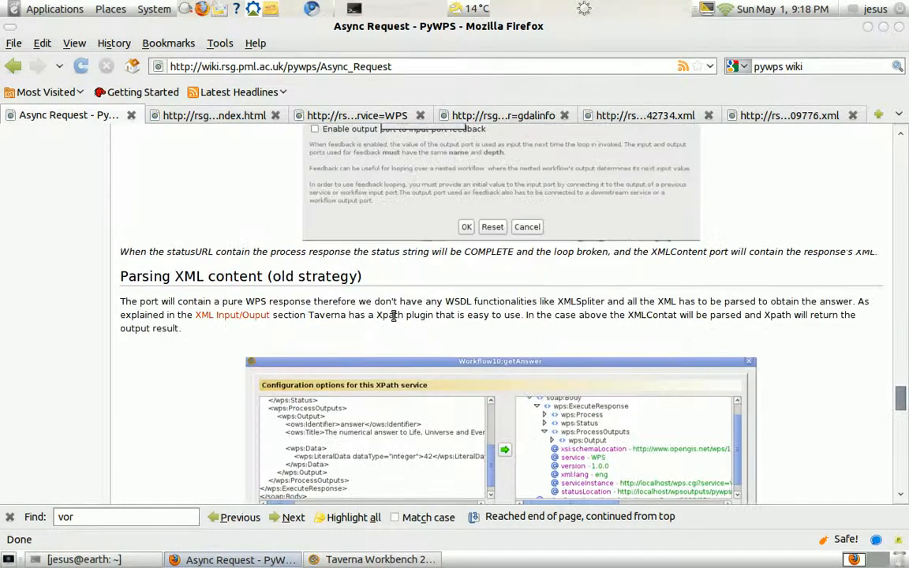
{"action": "scroll", "coordinate": [223, 321], "scroll_direction": "down", "scroll_amount": 10}
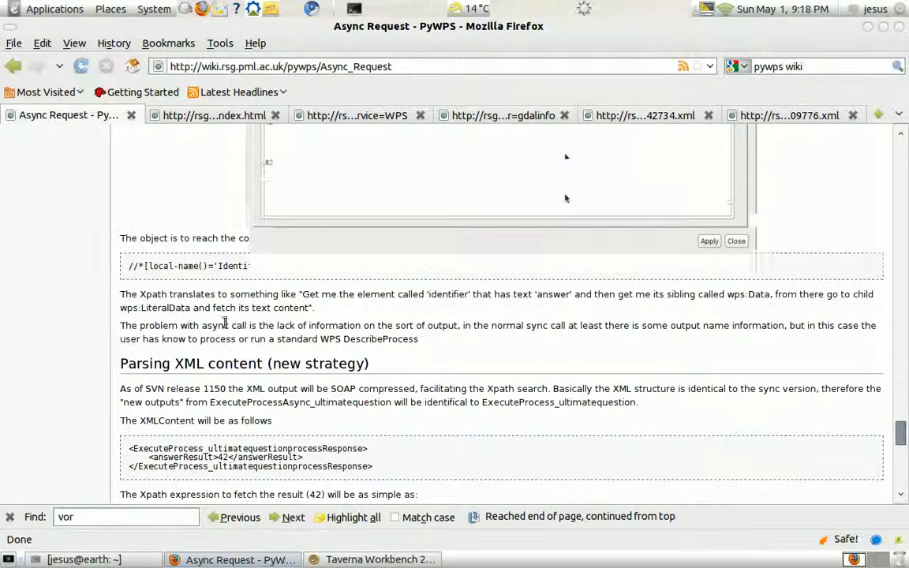